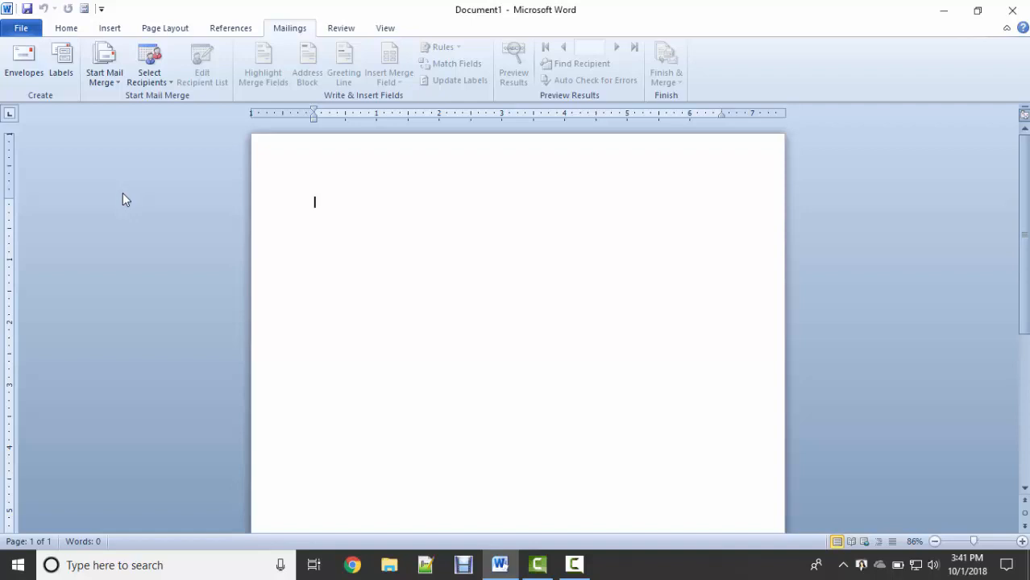
Add an envelope with empty delivery and return addresses as a new page above page one.
click(24, 76)
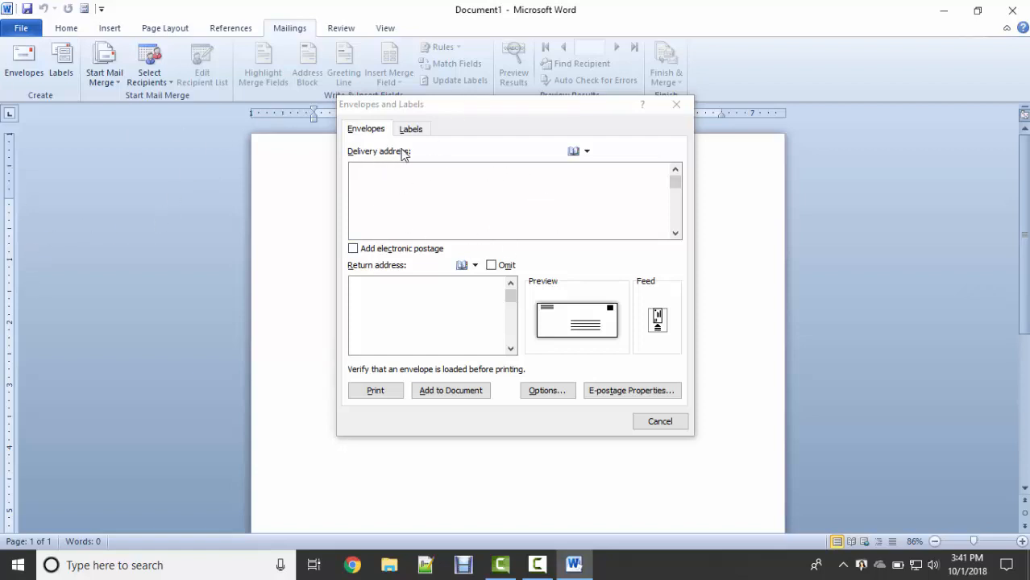
click(591, 157)
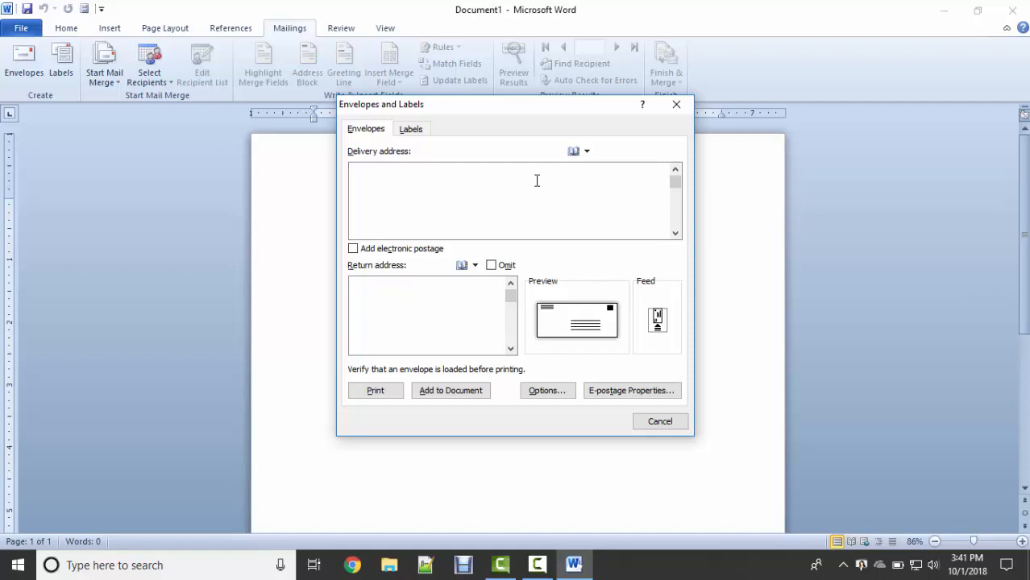
click(478, 290)
click(406, 131)
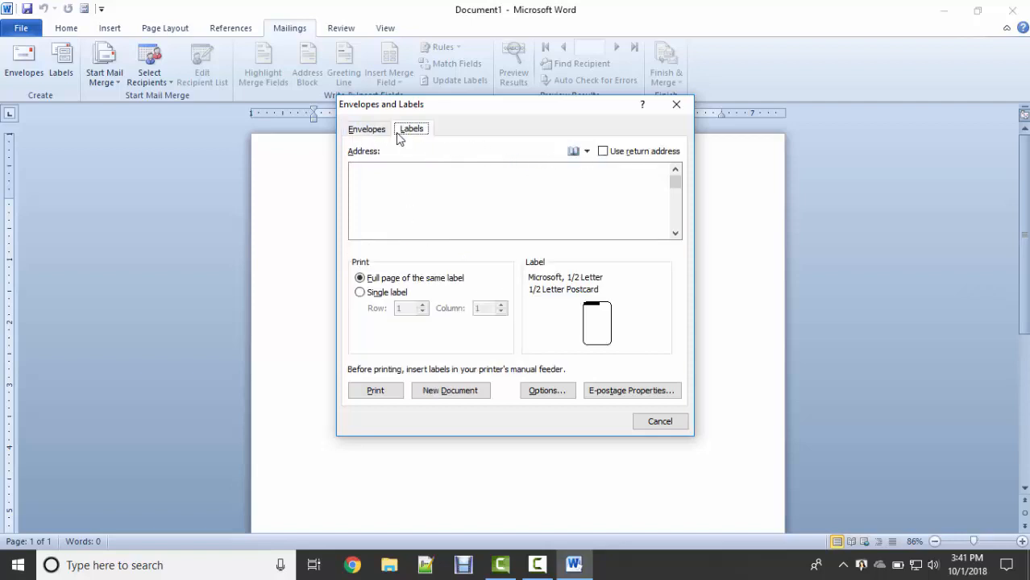
click(377, 132)
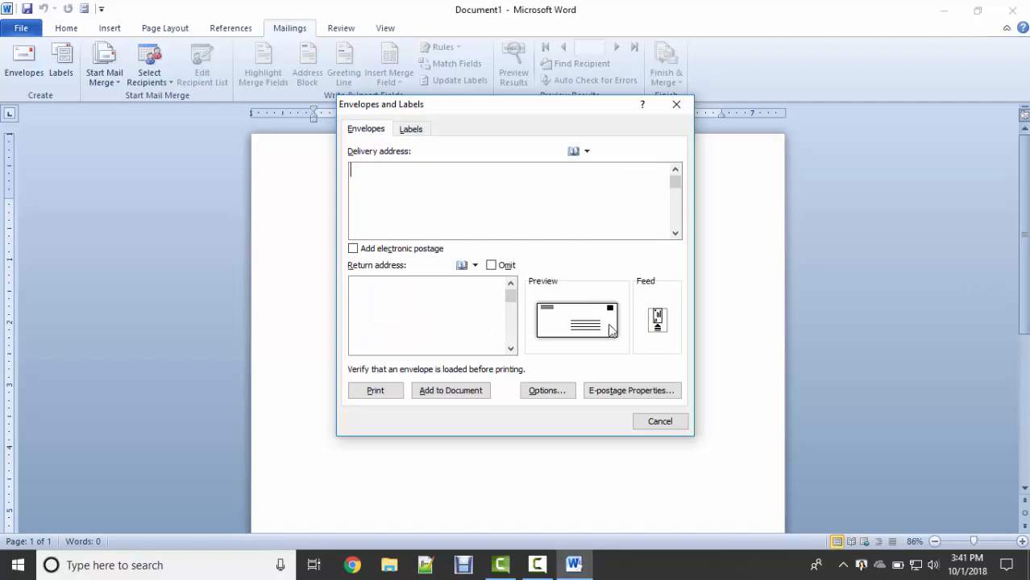
click(466, 396)
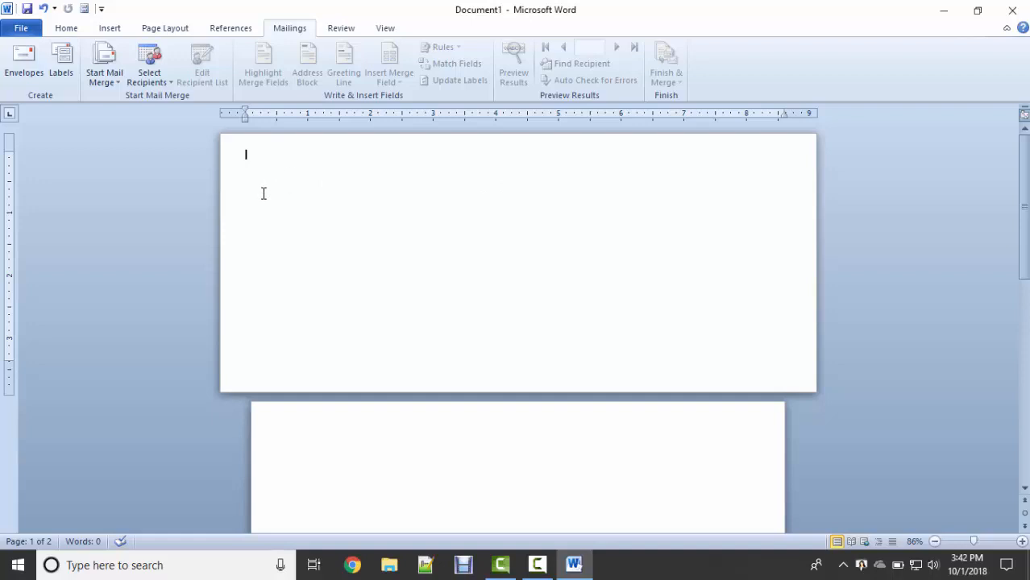
Type the 'To:' heading atop the envelope page, then open a new blank Document2.
text(To:)
key(Return)
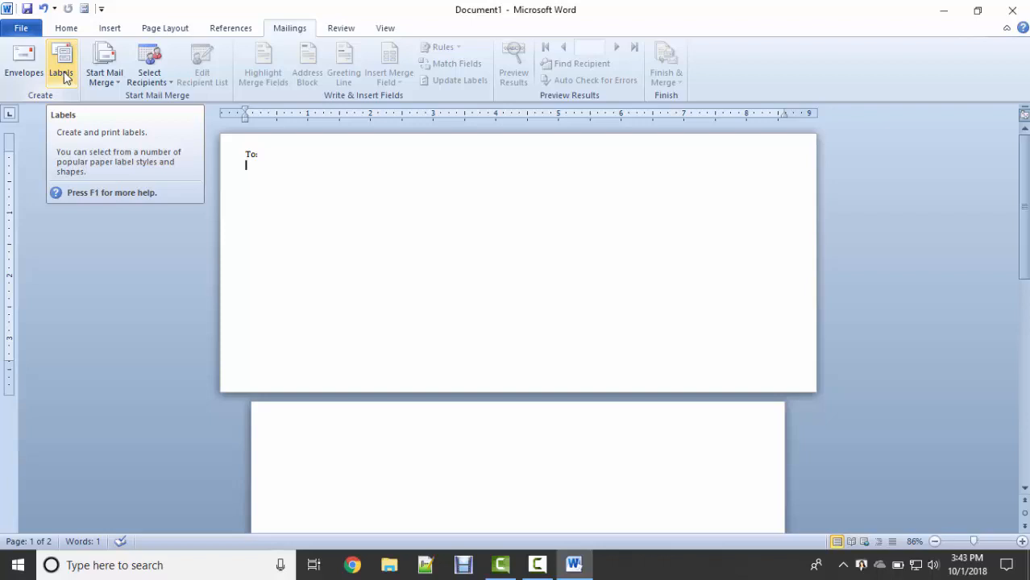
click(67, 79)
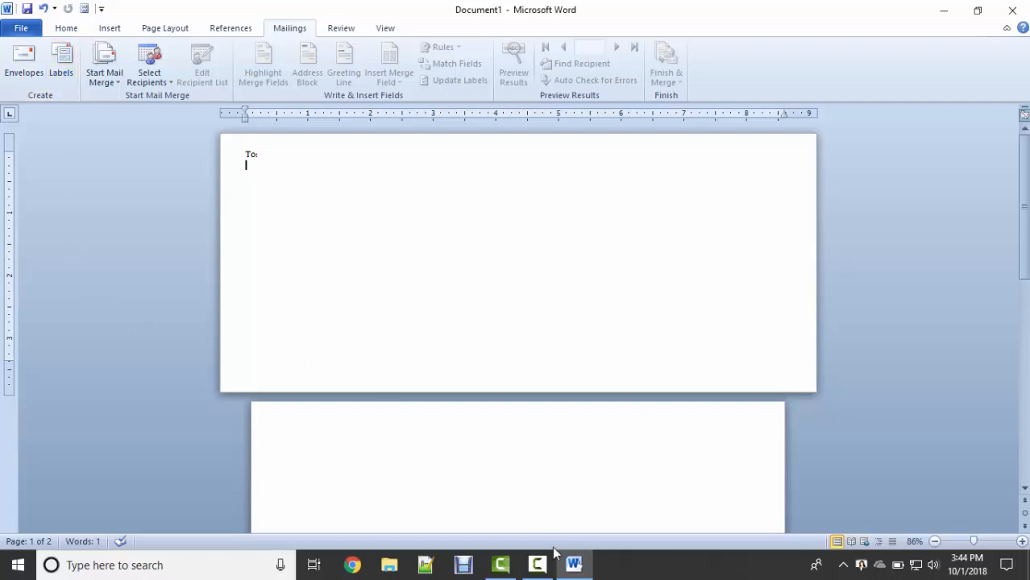
click(537, 572)
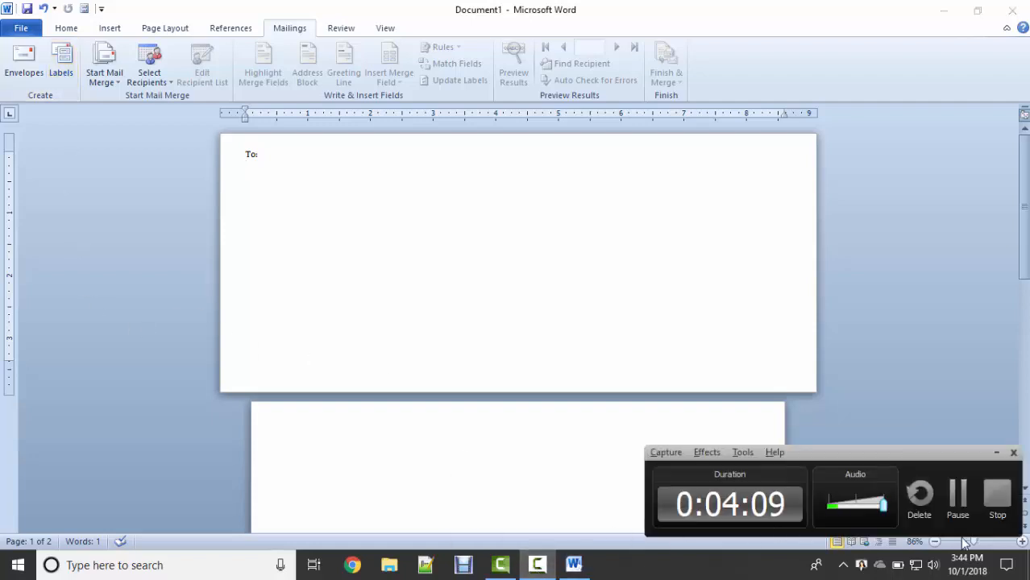
click(955, 489)
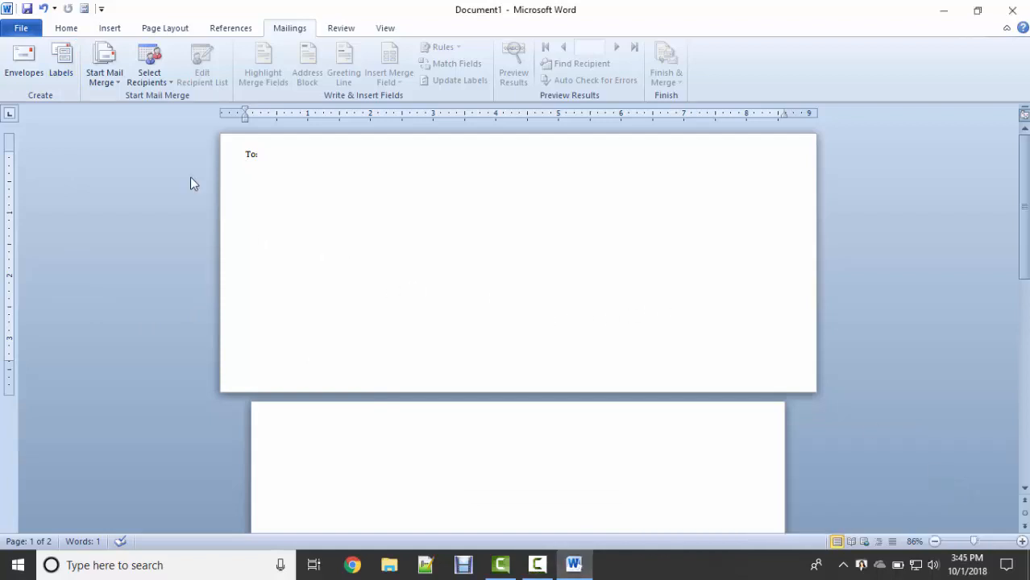
click(74, 69)
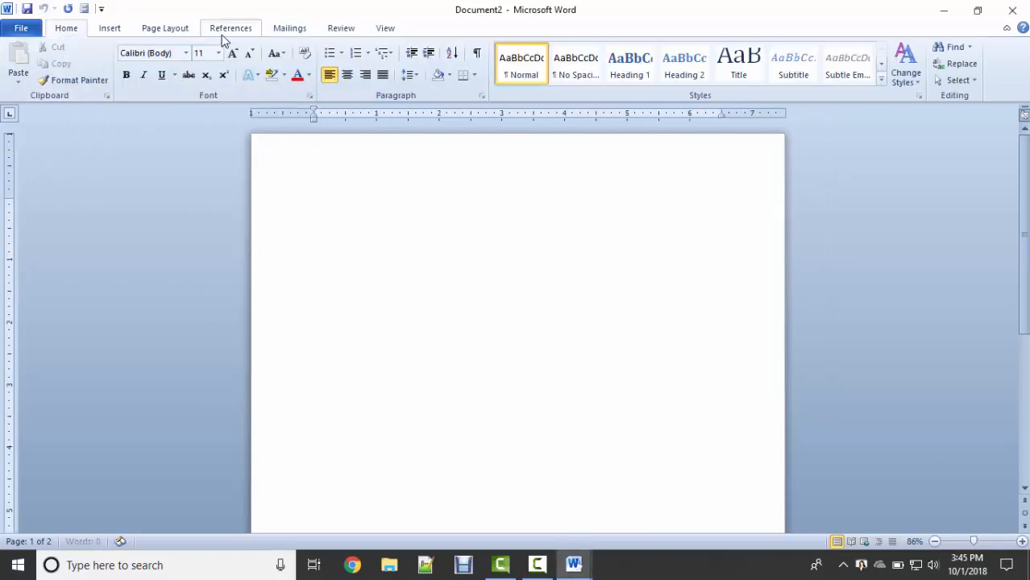
Build a new Labels3 document of half-letter postcard labels, each reading 'To'.
click(231, 28)
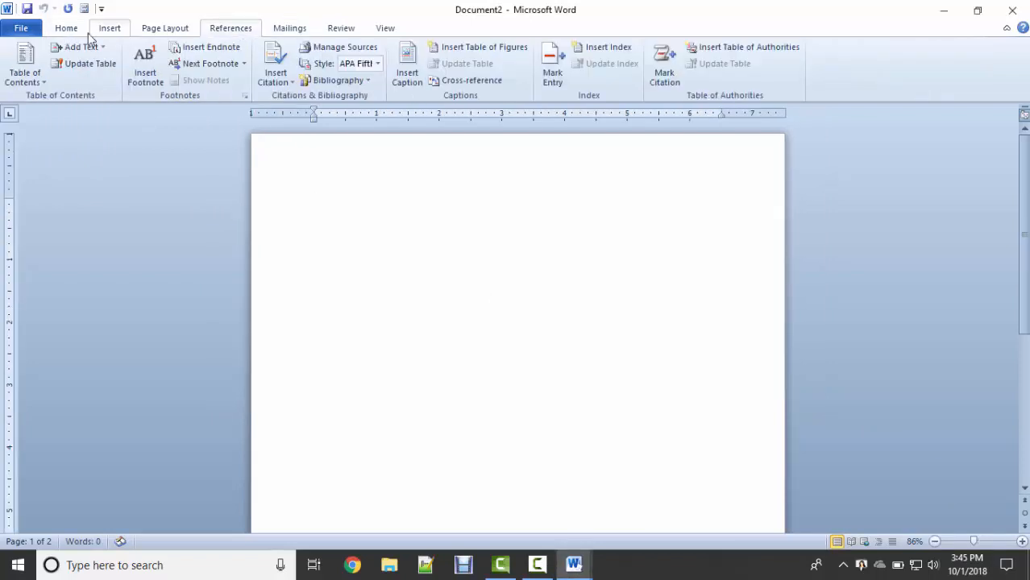
click(295, 37)
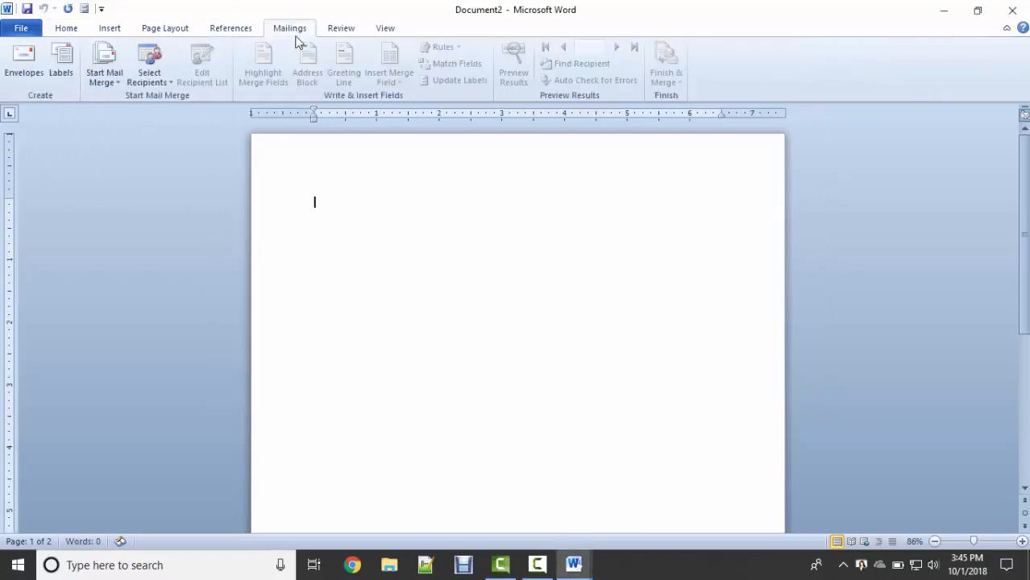
click(62, 77)
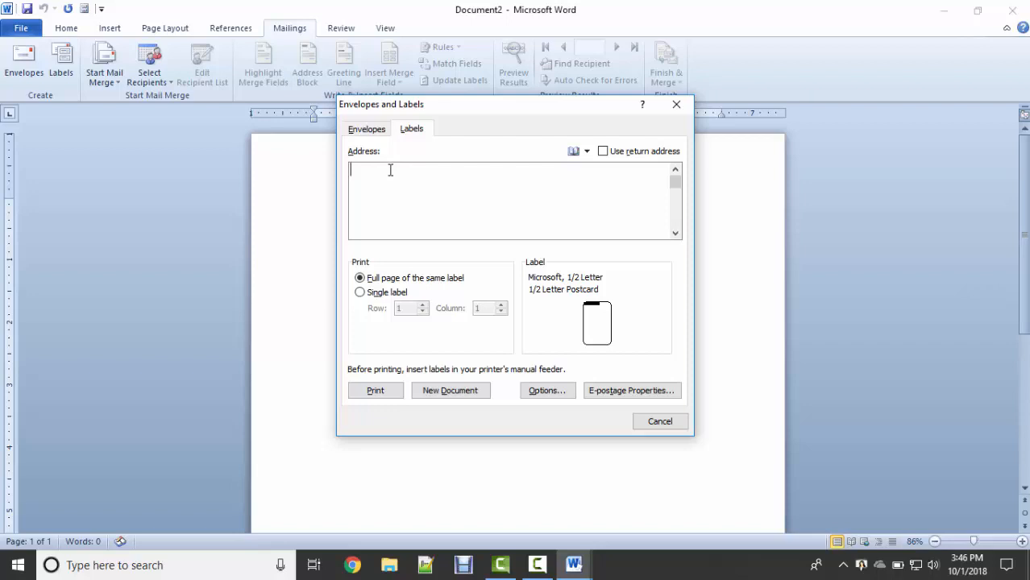
text(To)
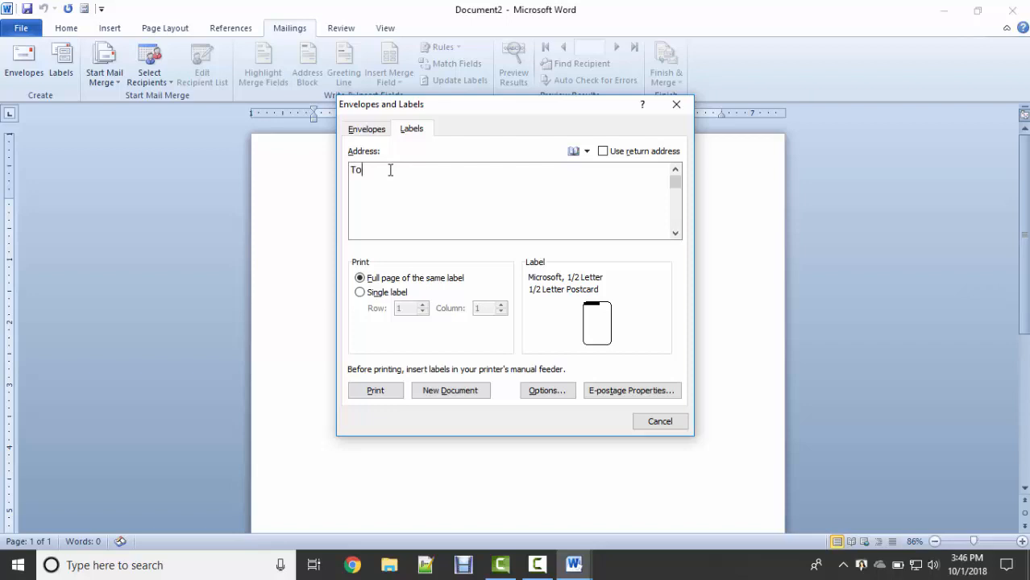
click(449, 395)
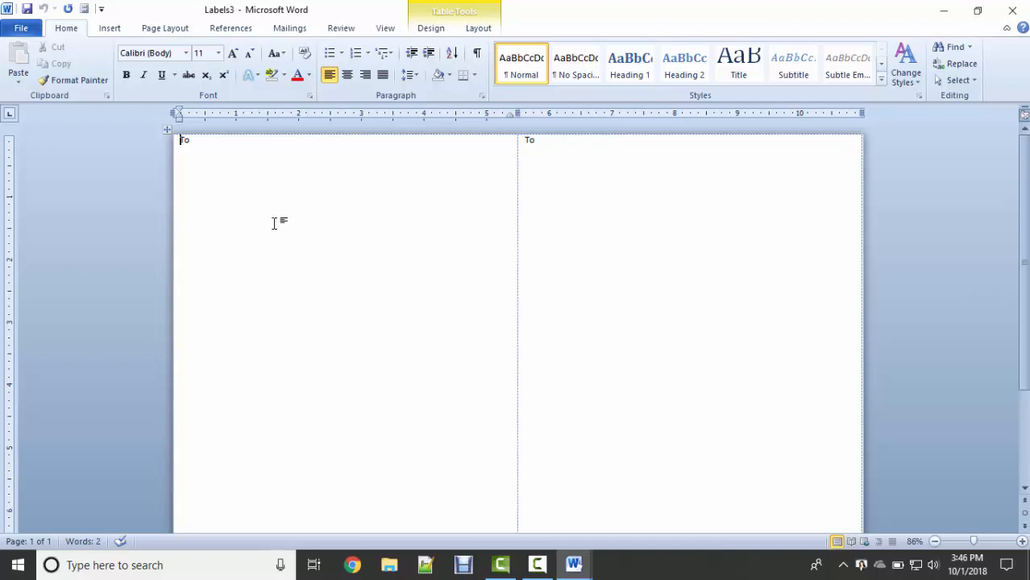
With the caret after To in the first label, browse the Start Mail Merge document types.
click(237, 214)
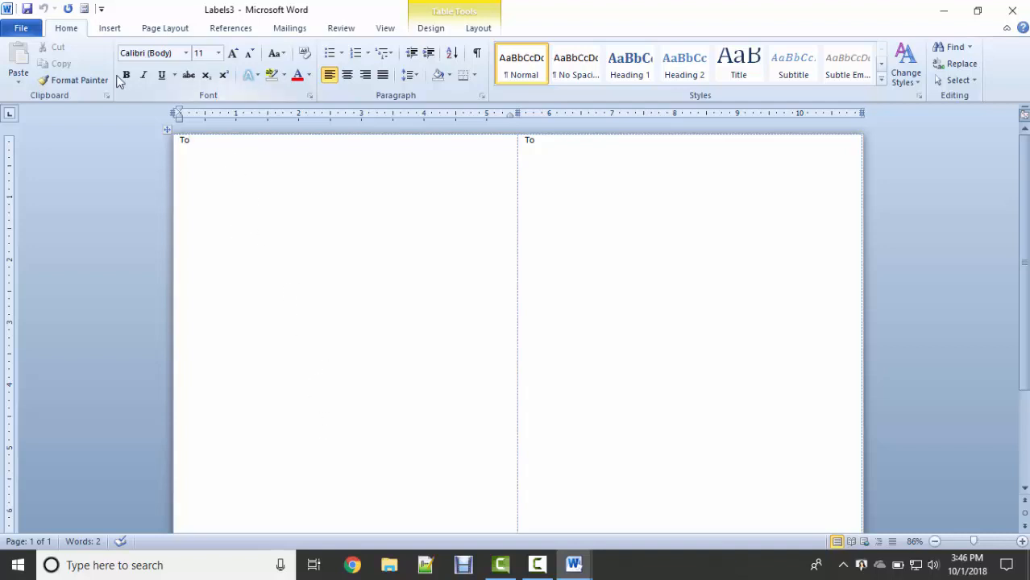
click(290, 31)
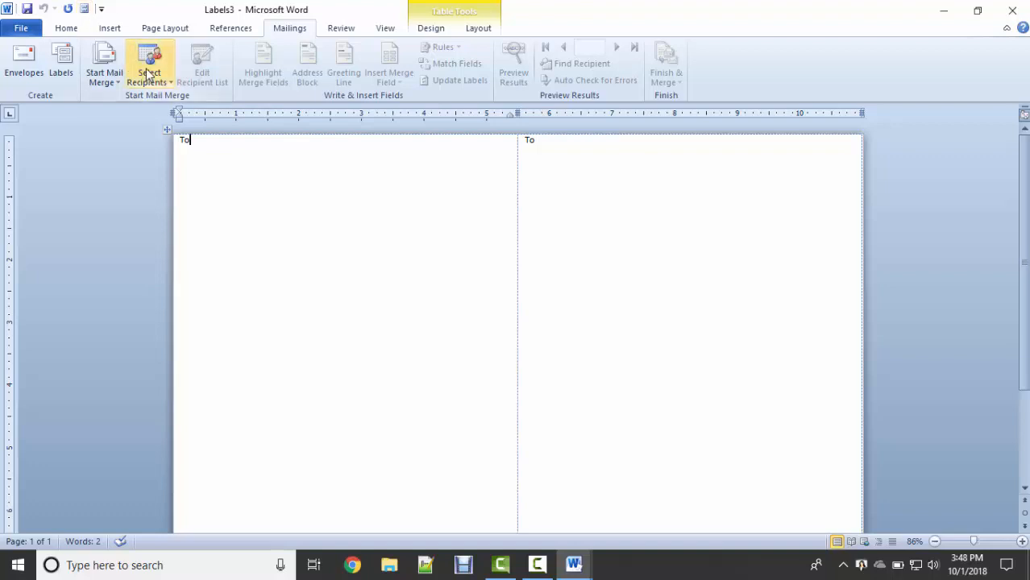
click(115, 87)
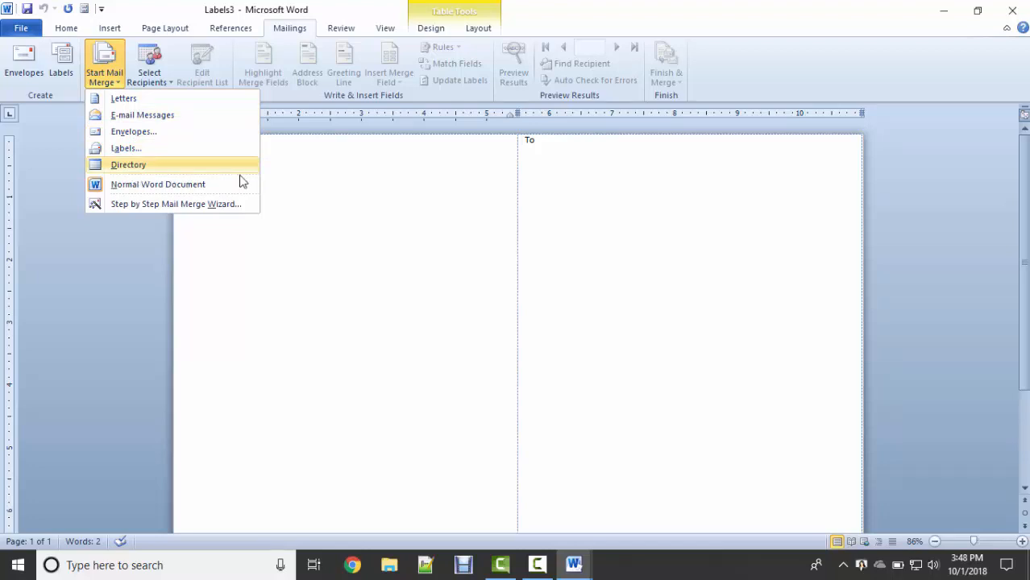
click(326, 174)
Create a new document filled with =rand() sample text, leaving blank lines above it.
key(ctrl+n)
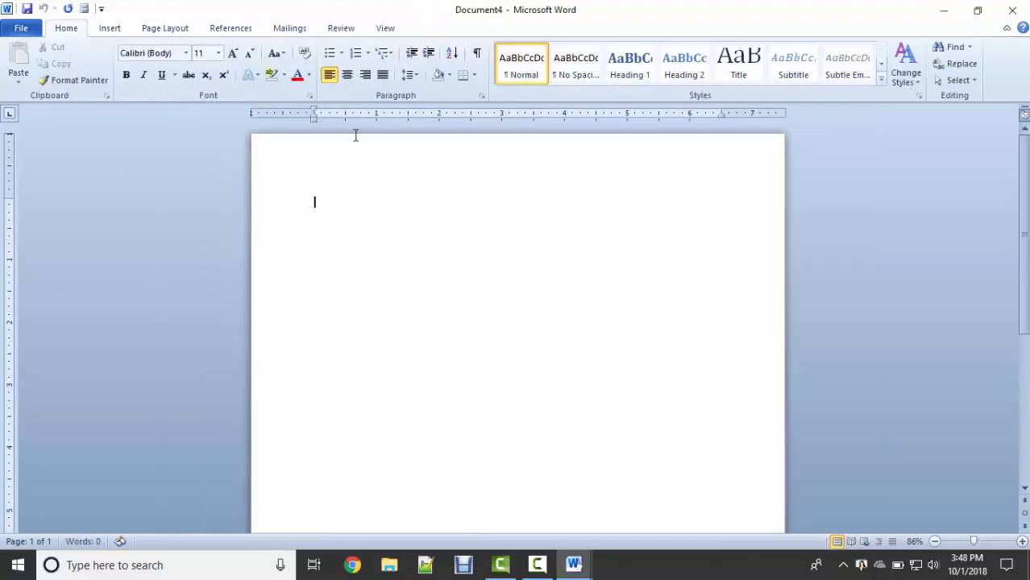
text(=rand())
key(Return)
key(Up)
key(Up)
key(Up)
key(Up)
key(Up)
key(Up)
key(Up)
key(Up)
key(Up)
key(Up)
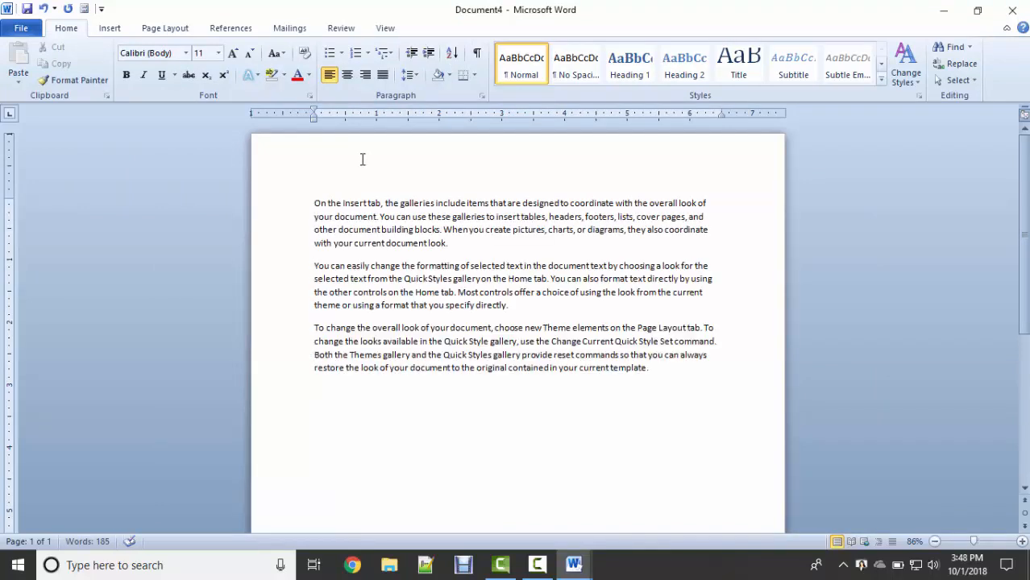
key(Return)
key(Return)
key(Up)
key(Up)
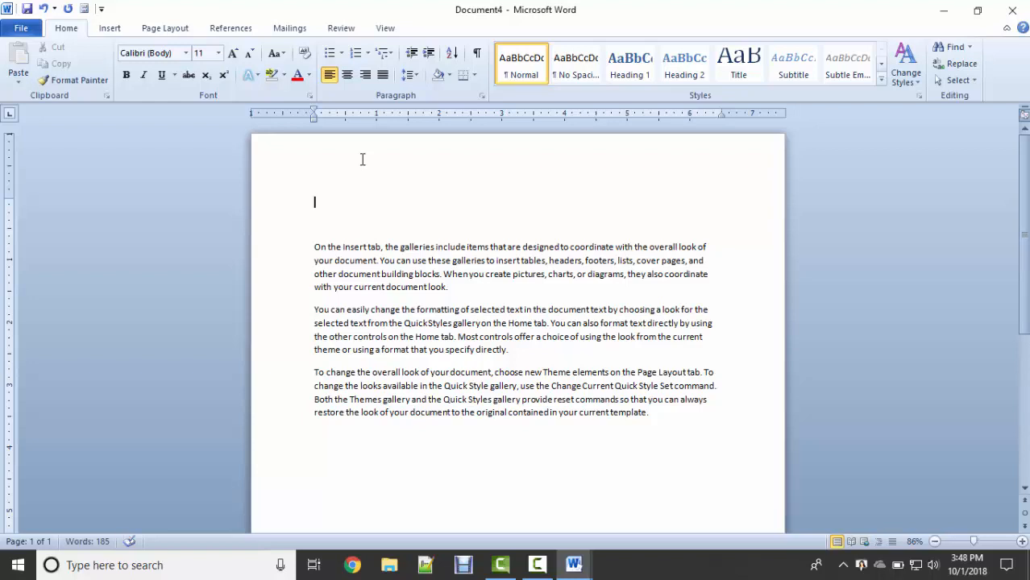
key(Return)
key(Return)
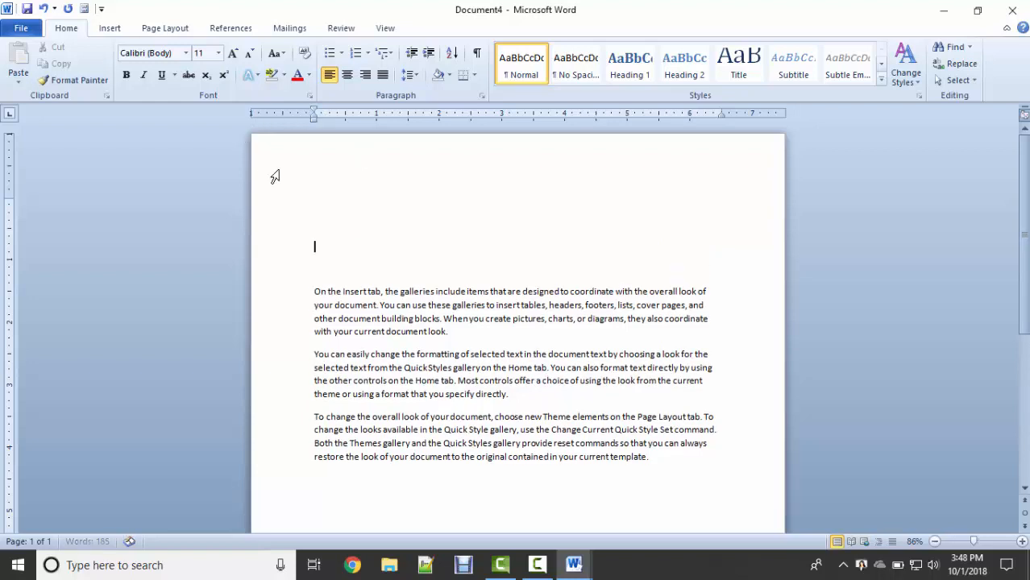
click(331, 200)
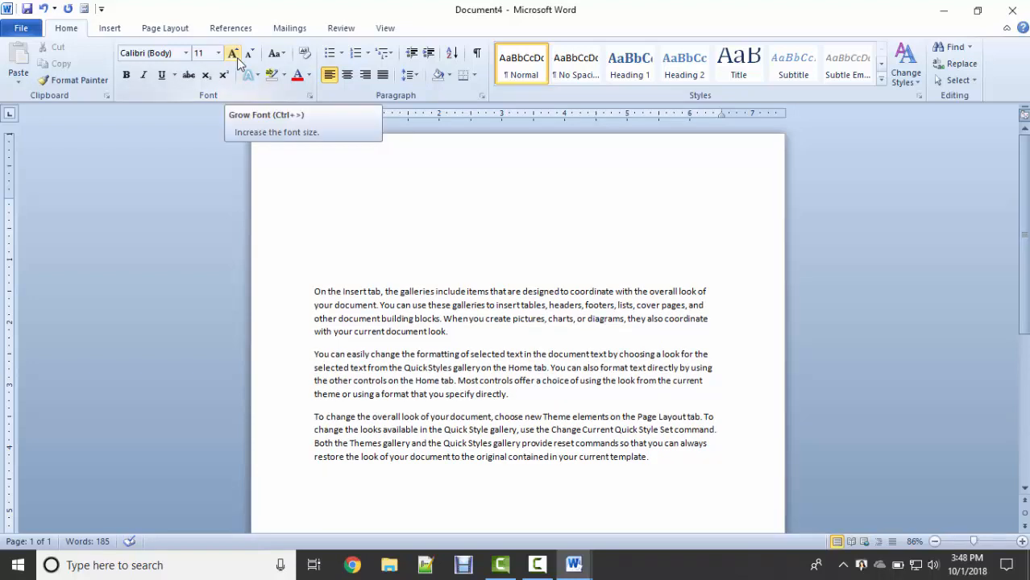
Make the document a Letters mail merge and begin typing a new recipient list.
click(279, 32)
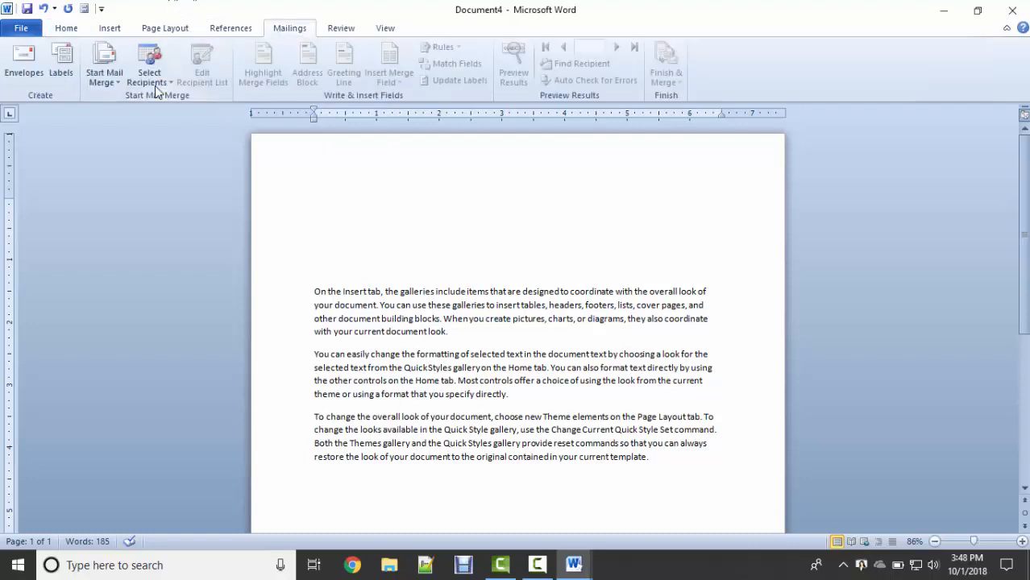
click(109, 87)
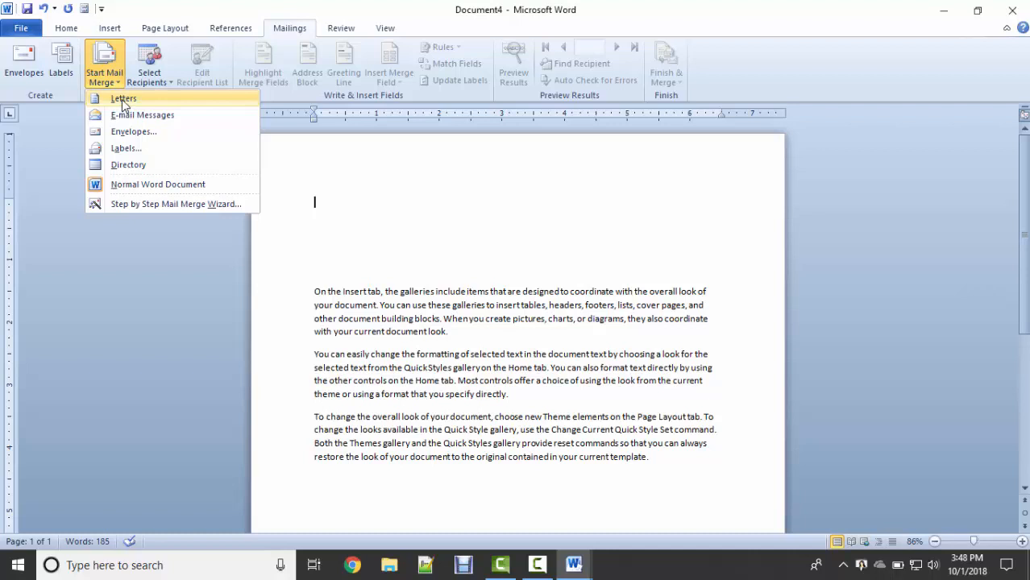
click(123, 102)
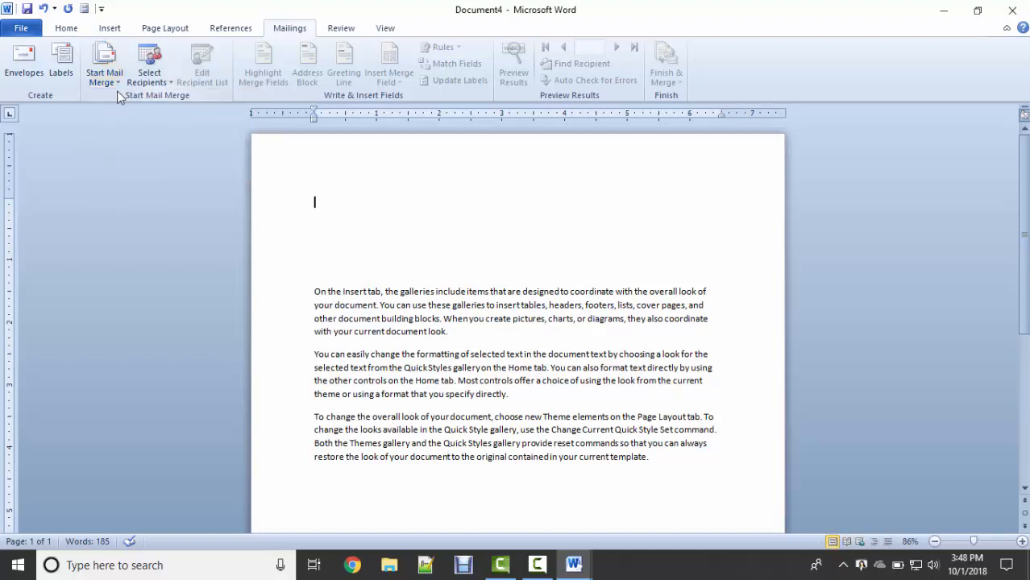
click(168, 83)
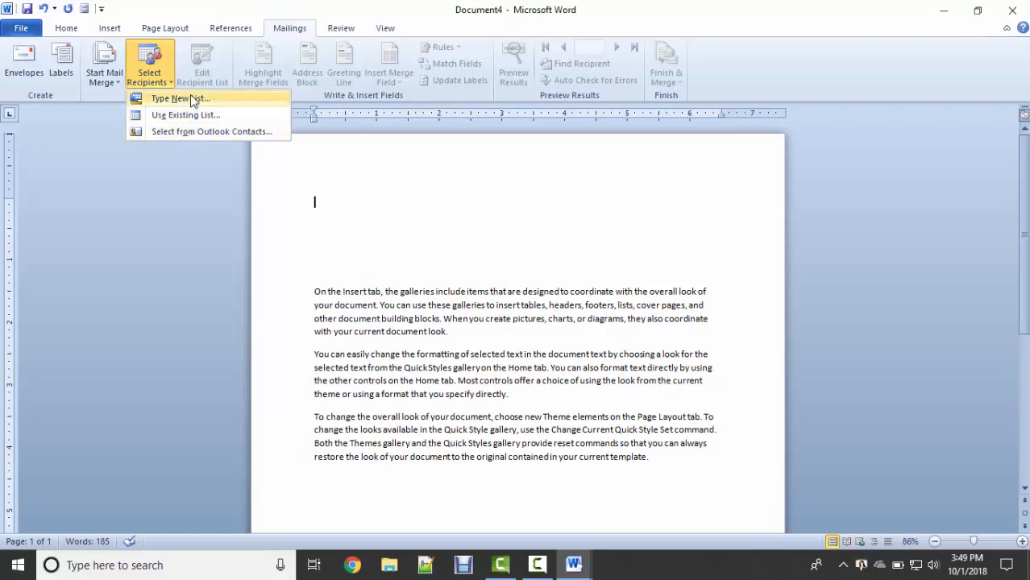
click(190, 96)
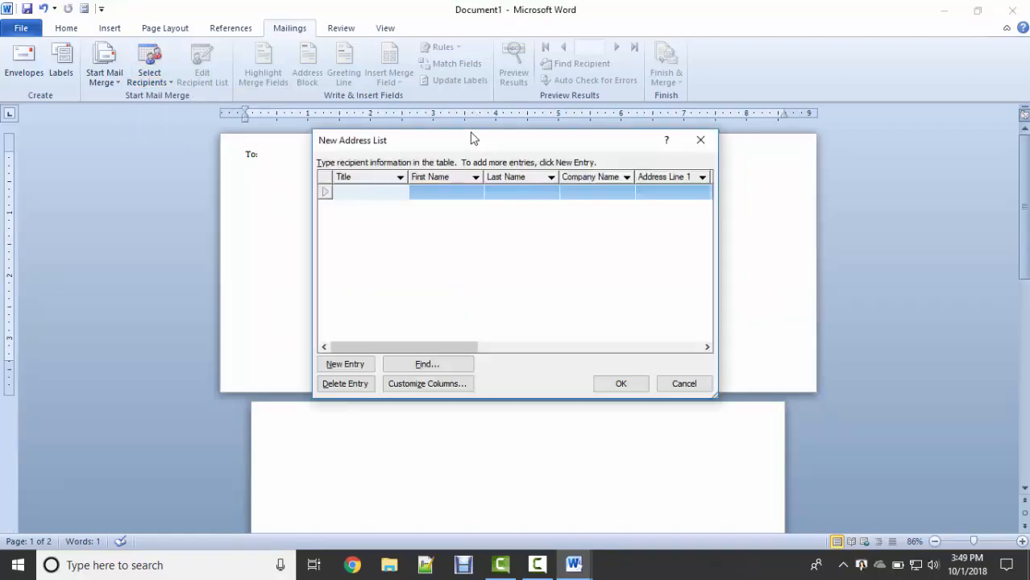
Enter title 'mr' and the recipient's first name in the New Address List's first row.
drag(483, 140, 423, 78)
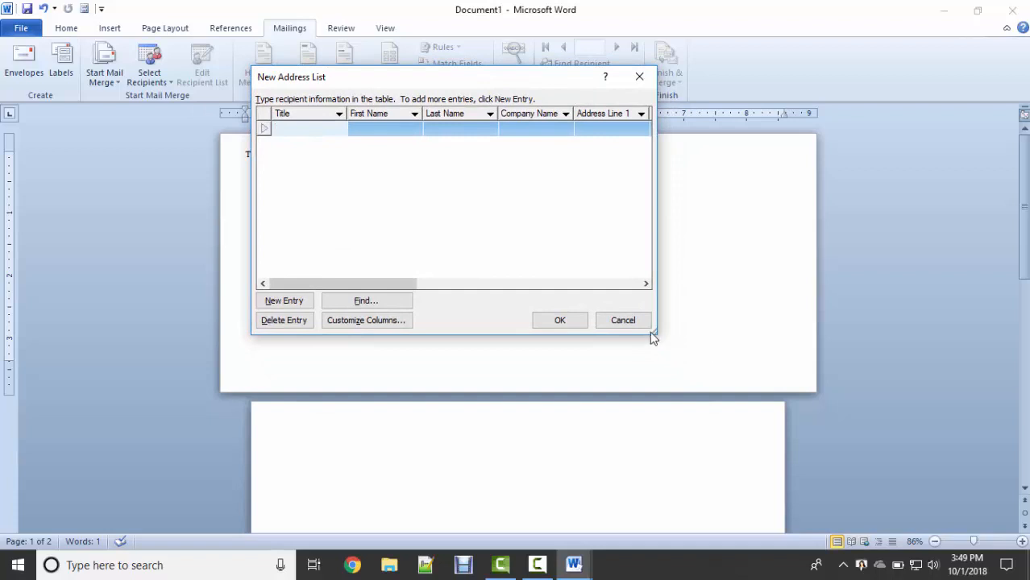
drag(660, 333, 878, 332)
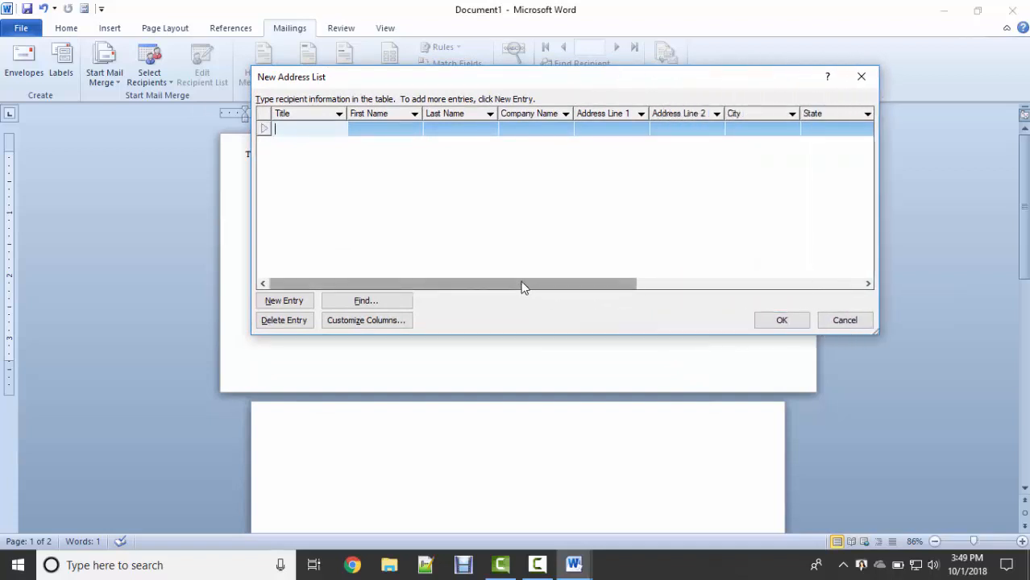
drag(524, 286, 869, 279)
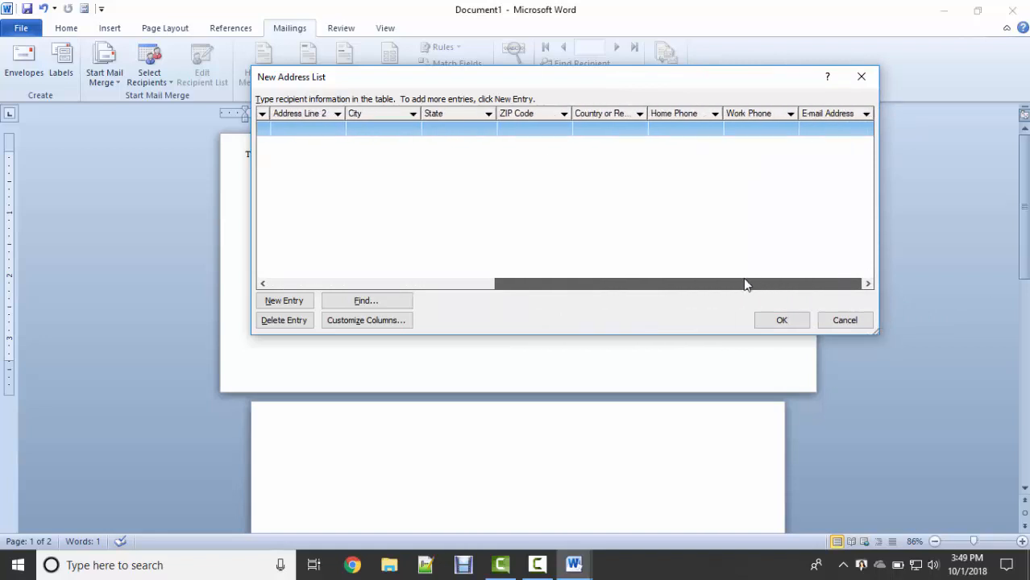
drag(744, 283, 393, 287)
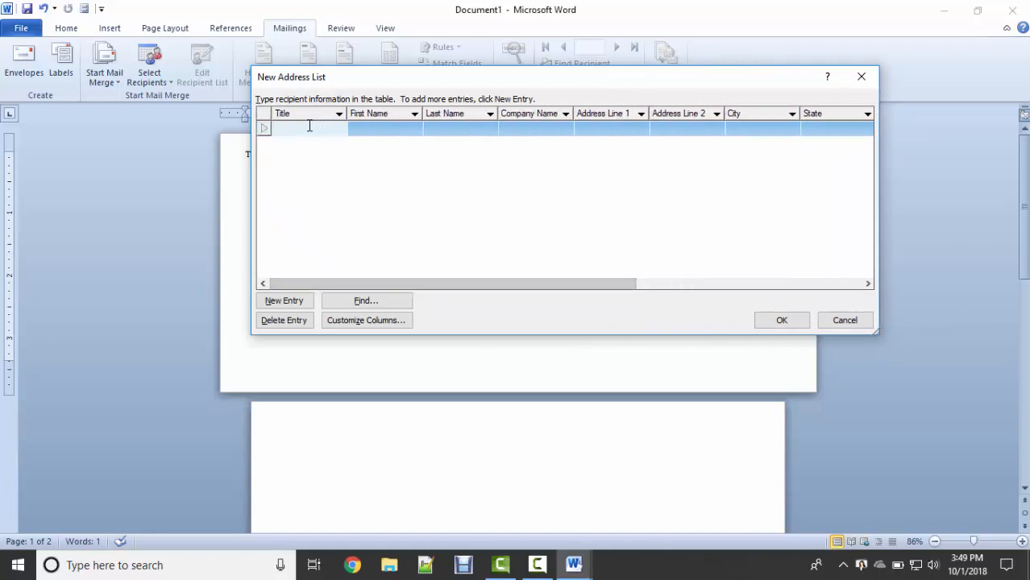
text(mr)
key(Tab)
text(ali)
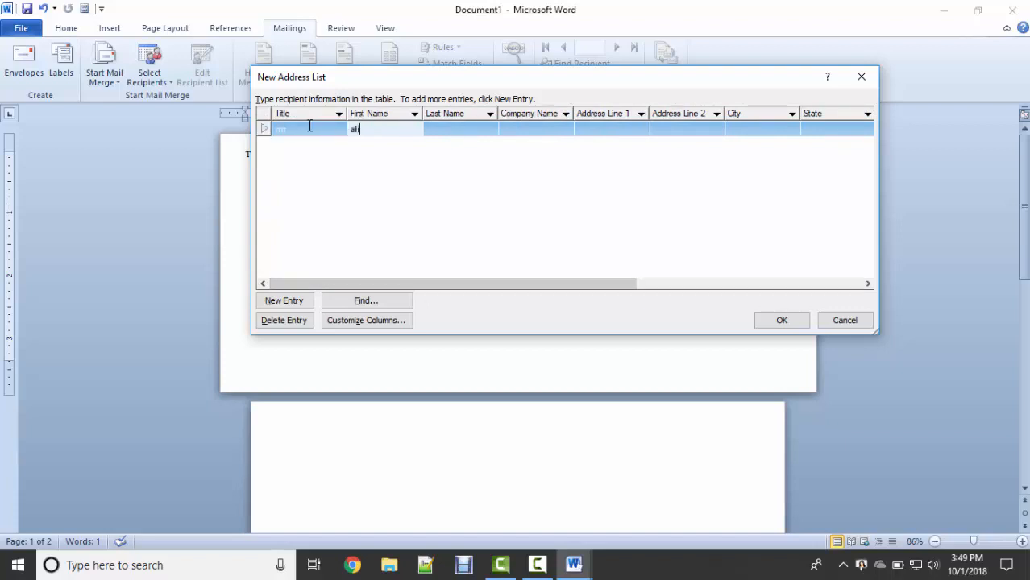
key(Tab)
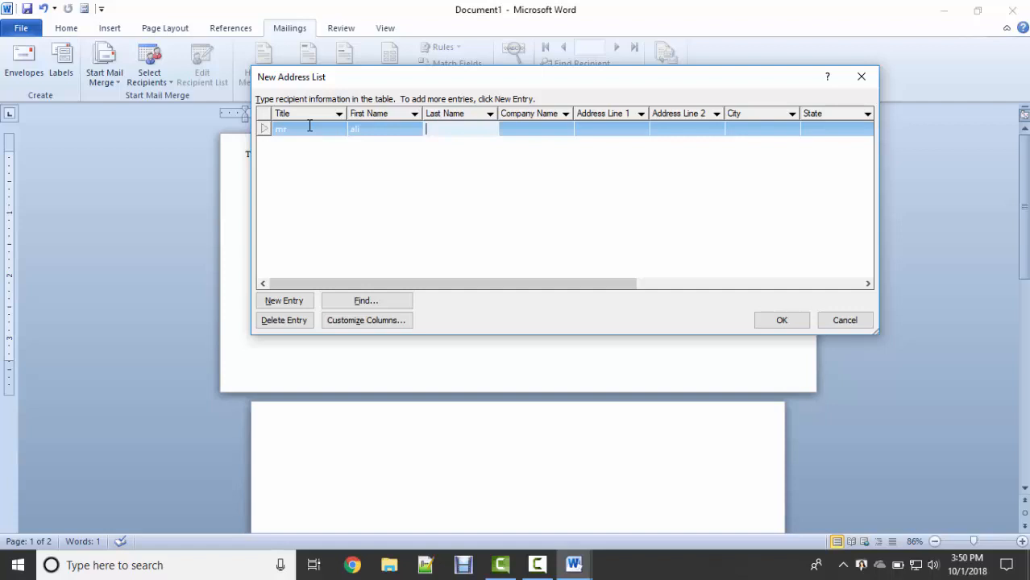
Delete the Last Name and Address Line 1 fields, then start renaming Address Line 2.
click(368, 323)
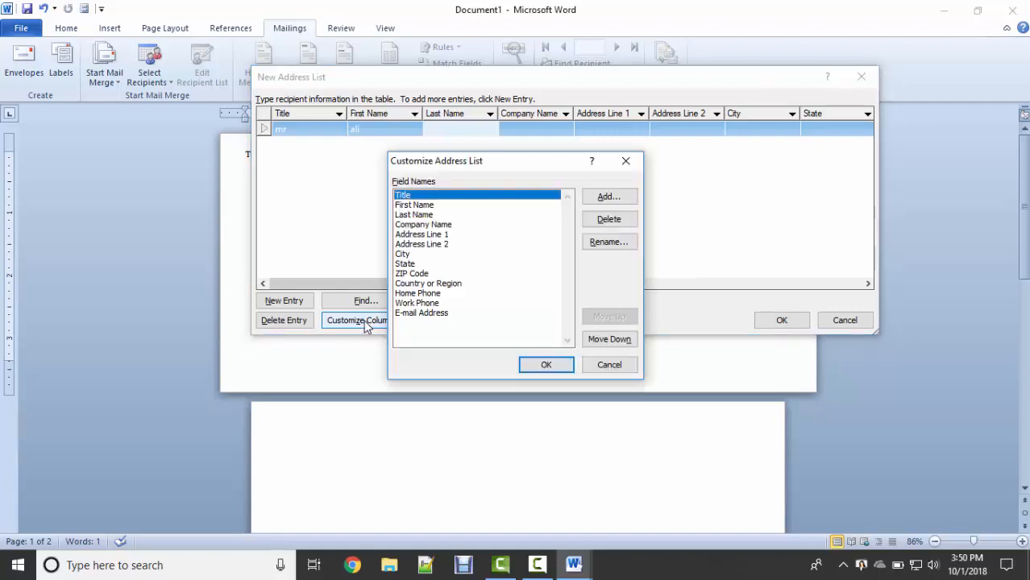
click(414, 216)
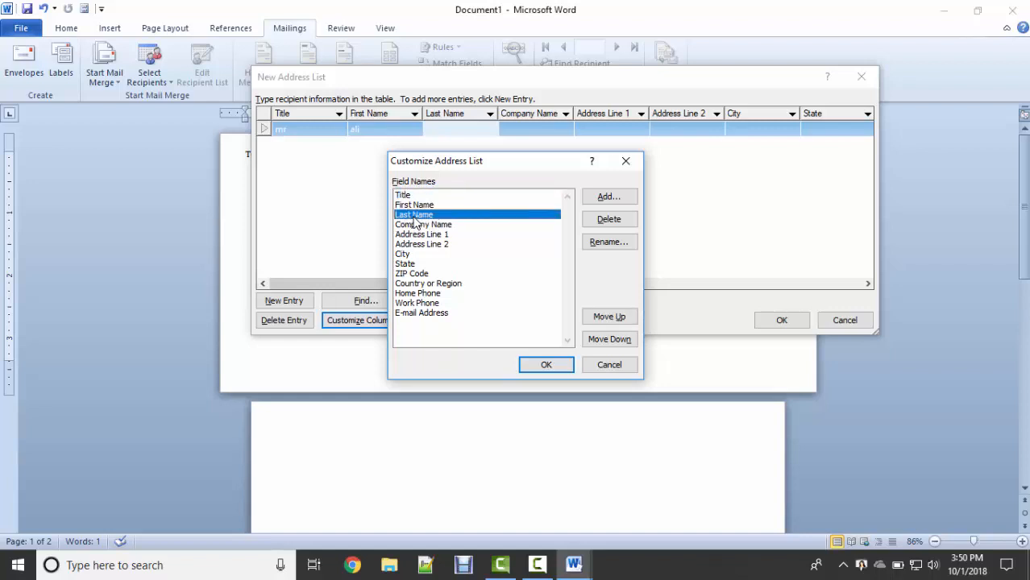
click(609, 219)
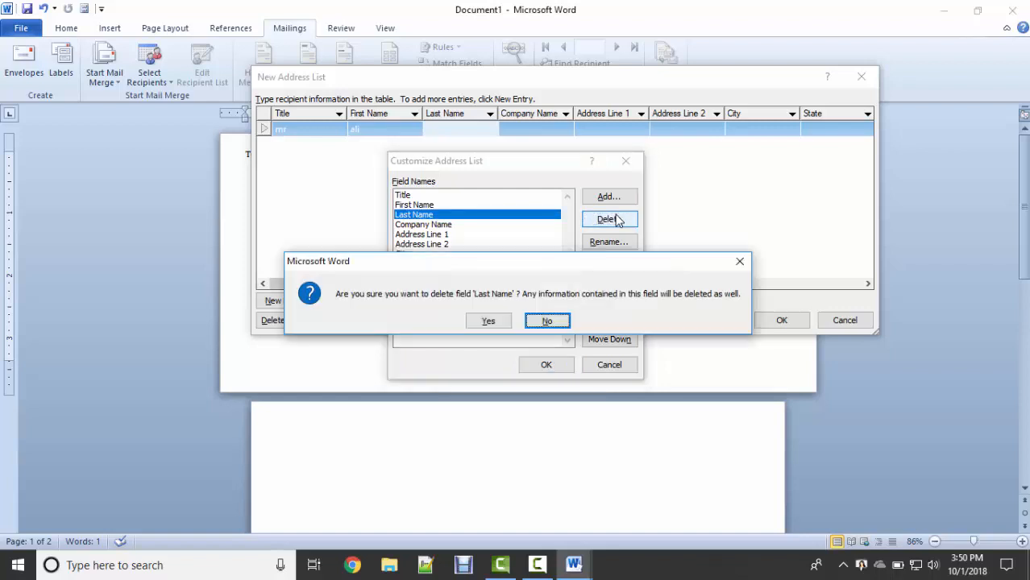
click(488, 320)
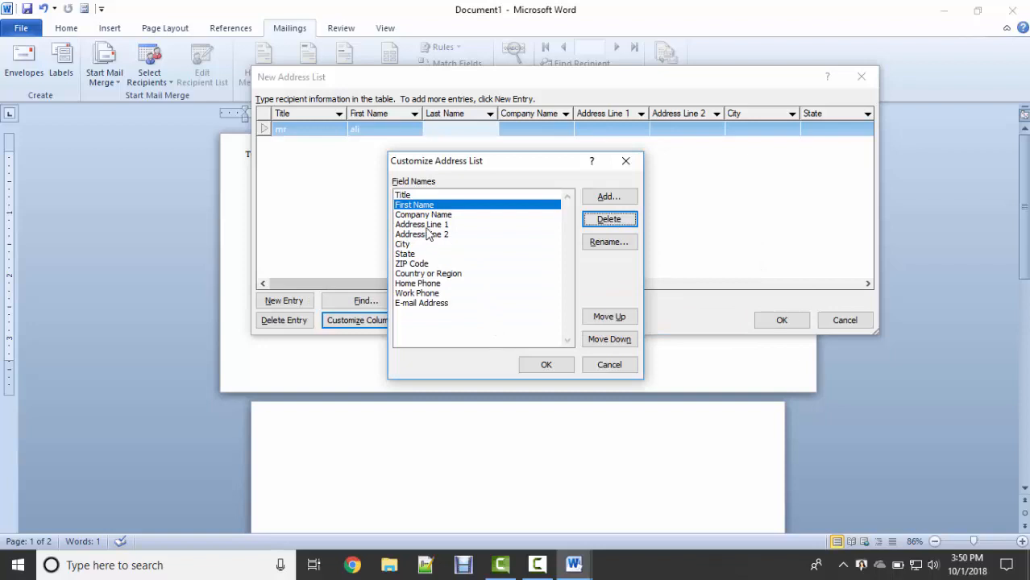
click(427, 226)
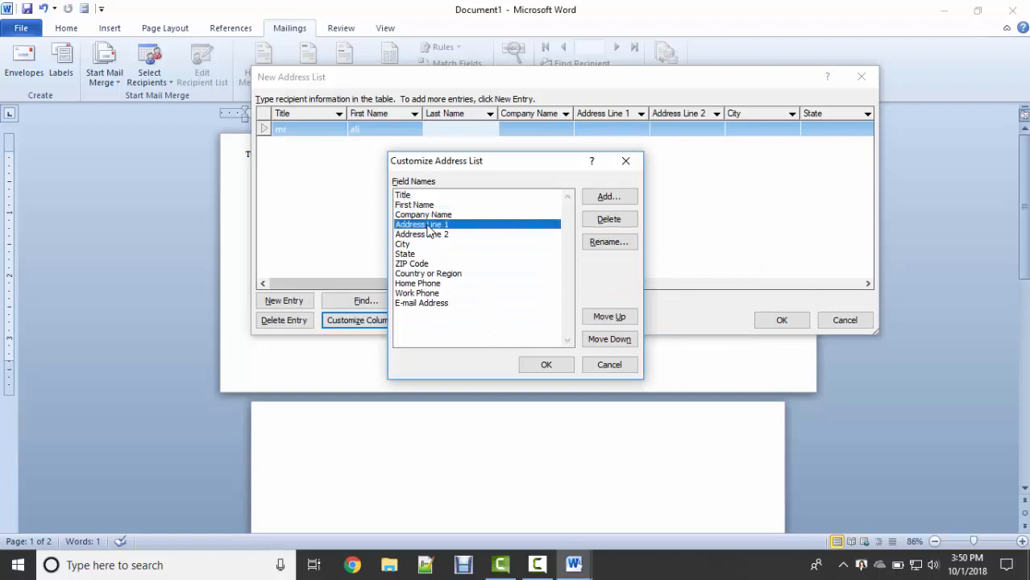
click(616, 225)
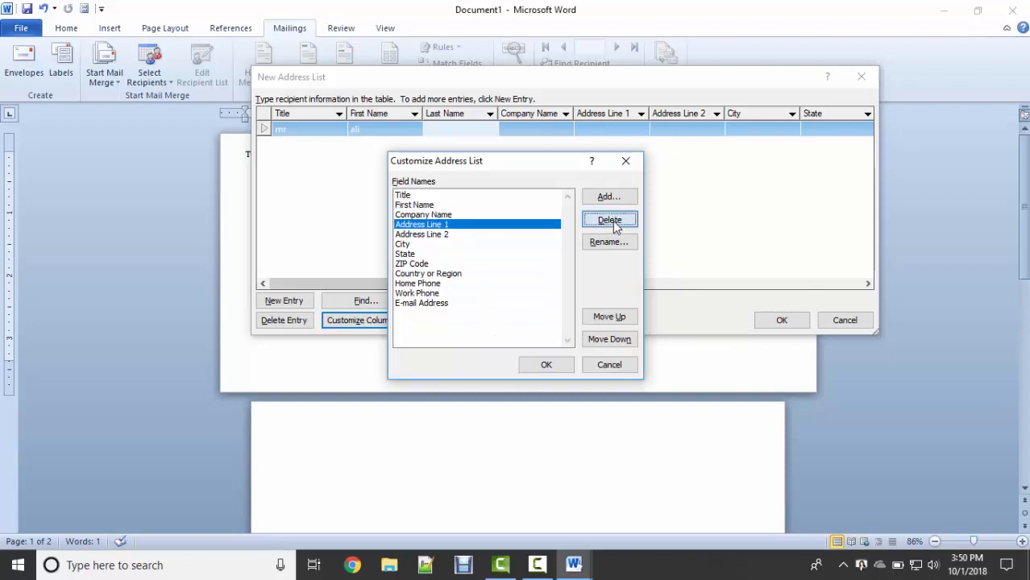
click(488, 320)
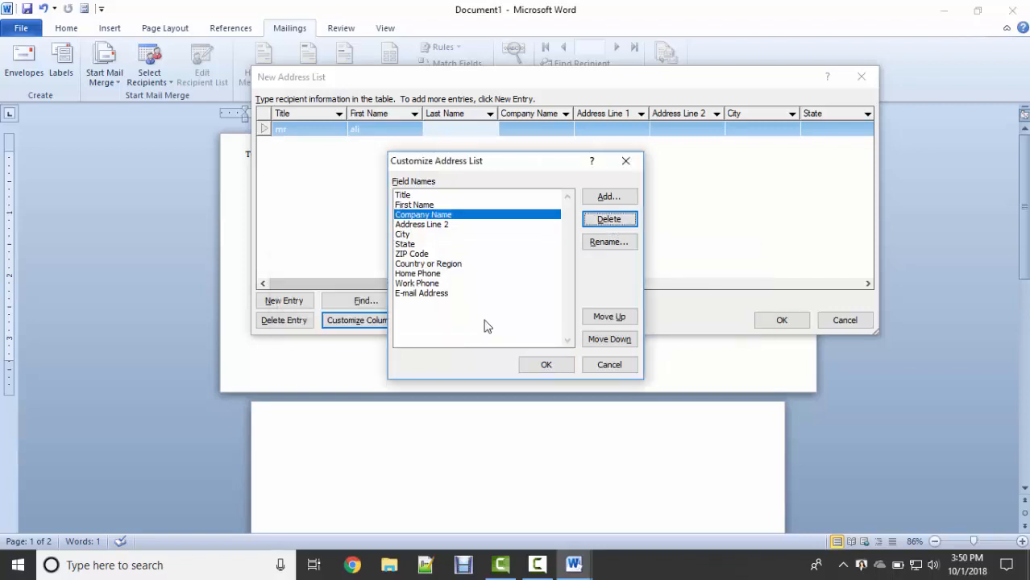
click(445, 226)
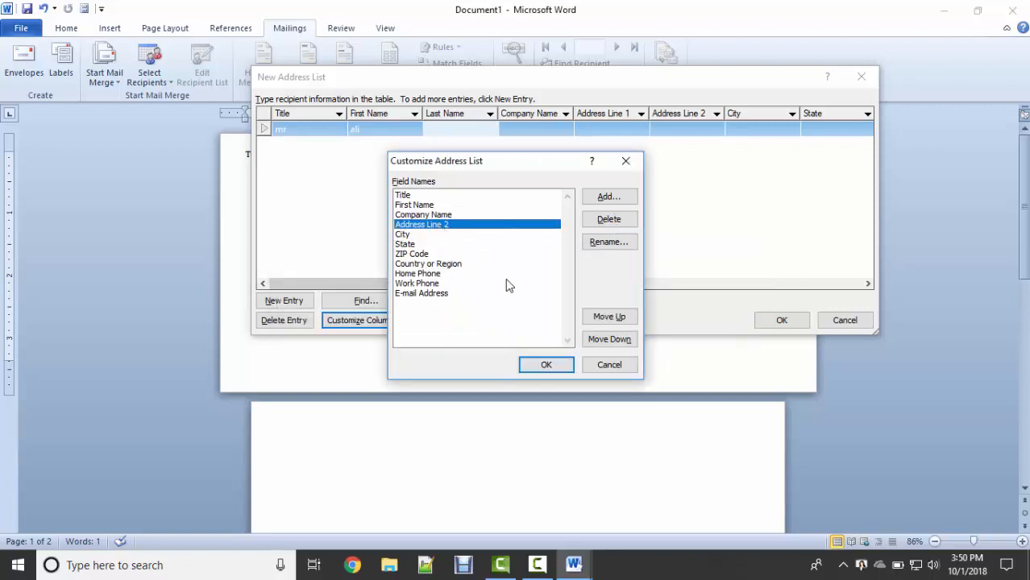
click(620, 245)
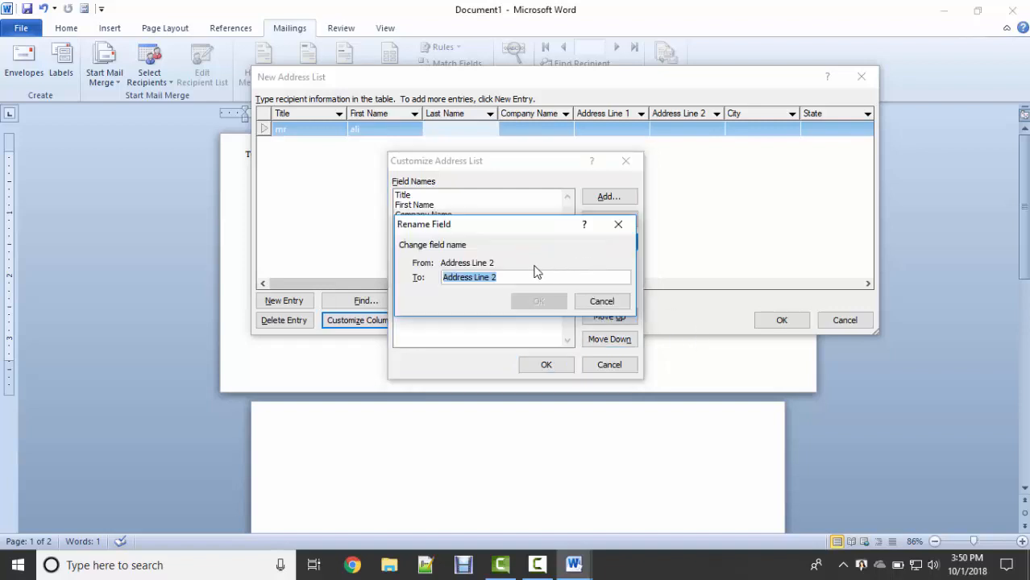
Rename the Address Line 2 field to 'Address'.
click(518, 277)
key(shift+Left)
key(shift+Left)
key(shift+Left)
key(shift+Left)
key(shift+Left)
key(shift+Left)
key(BackSpace)
click(538, 301)
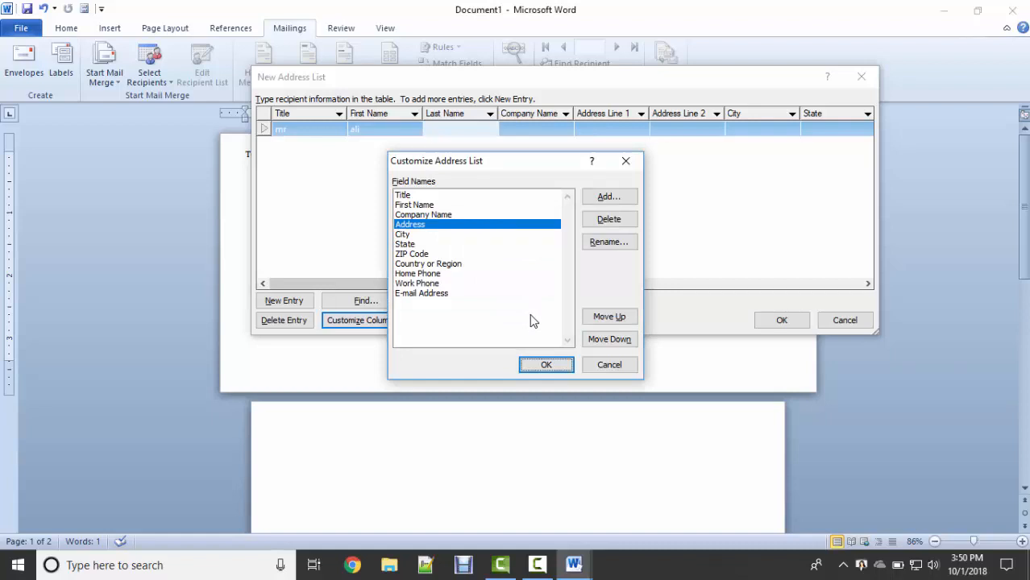
Delete the State and ZIP Code fields from the address list.
click(412, 235)
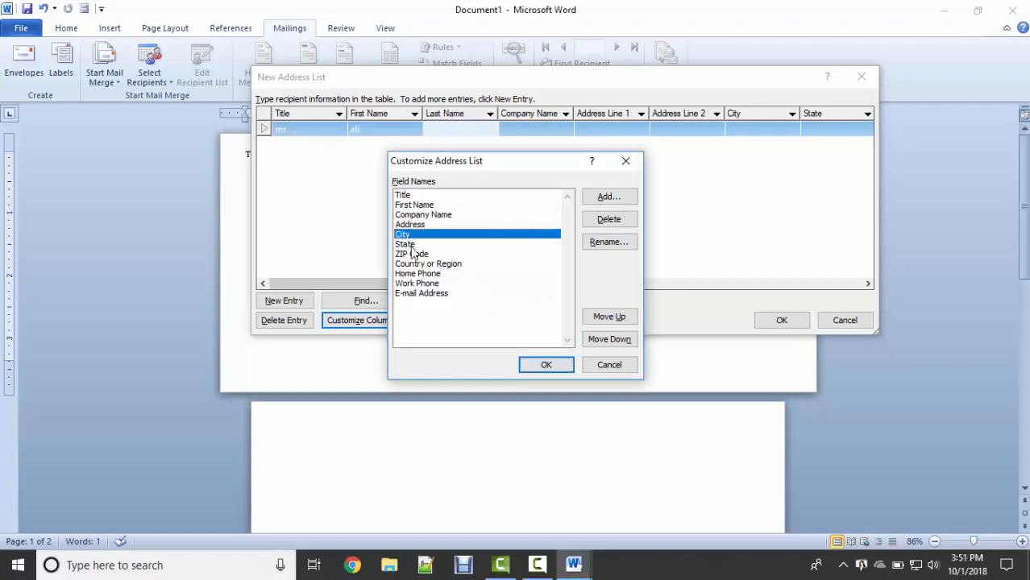
click(411, 247)
click(411, 252)
click(408, 246)
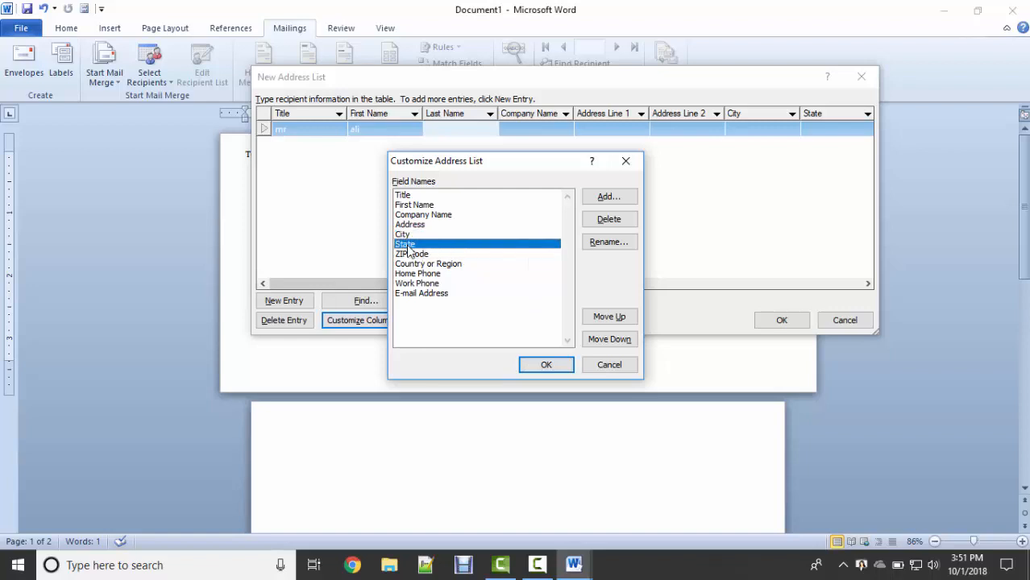
click(409, 250)
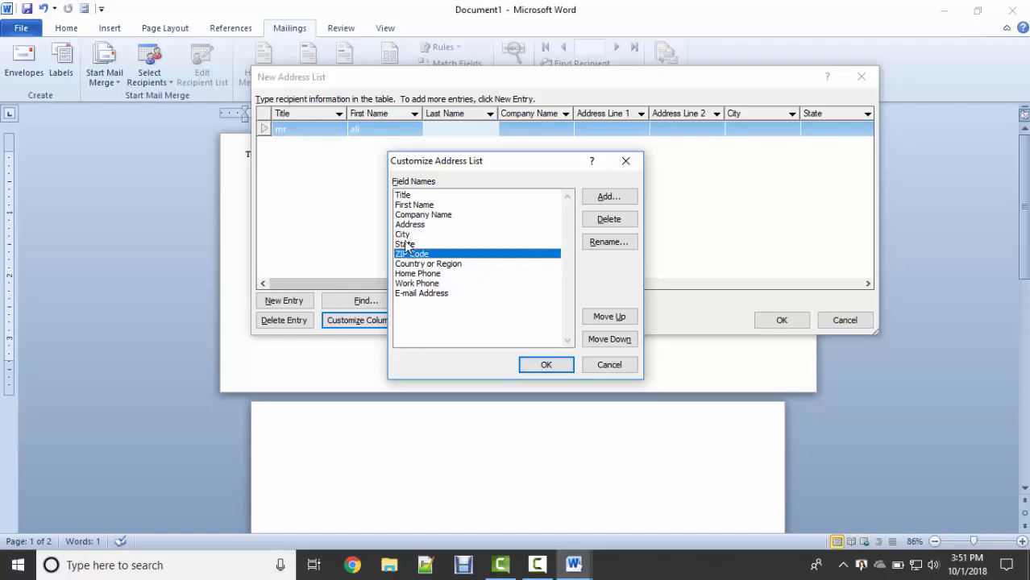
click(407, 235)
click(426, 247)
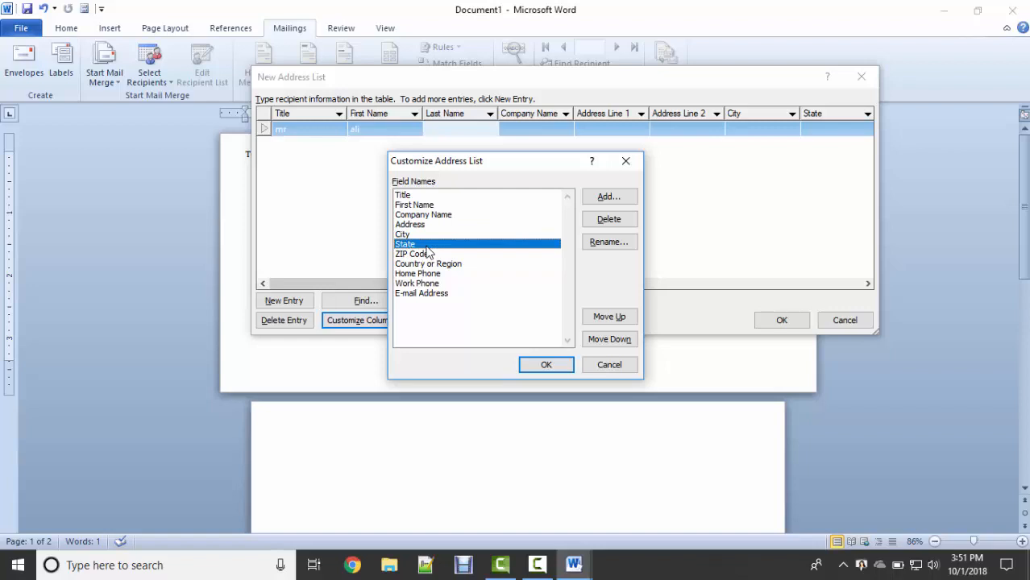
click(609, 219)
click(498, 321)
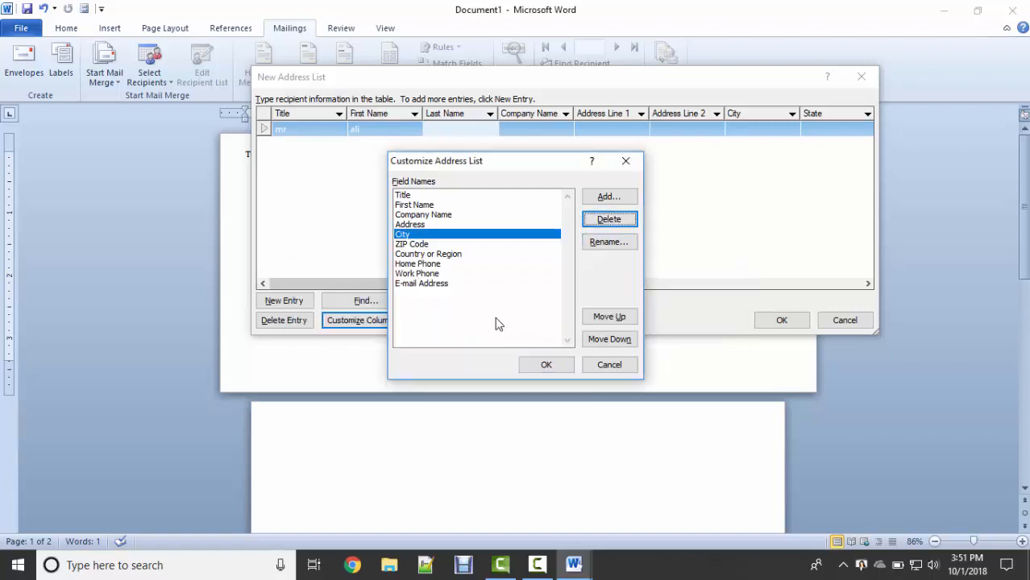
click(415, 245)
click(609, 219)
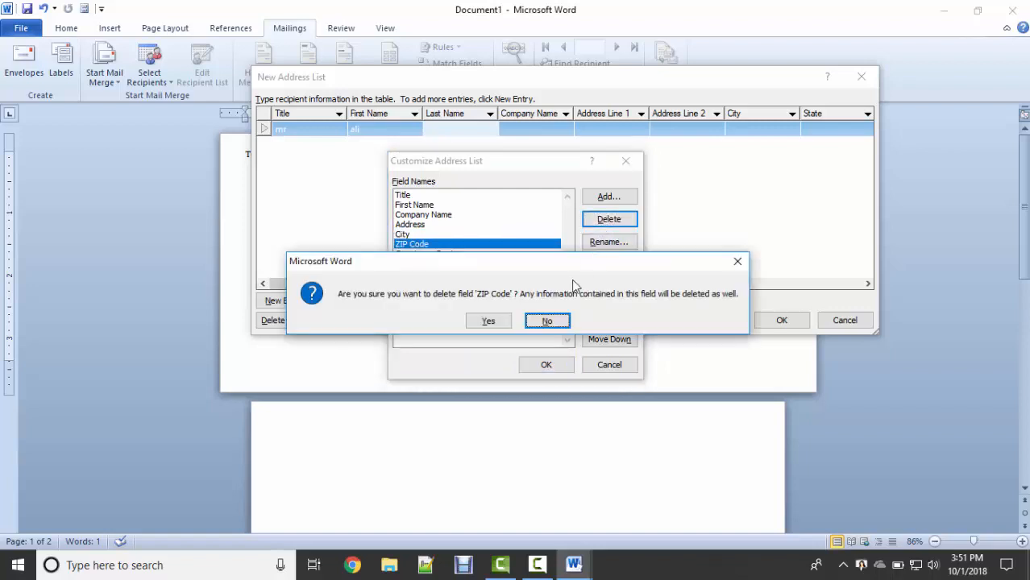
click(489, 320)
click(416, 249)
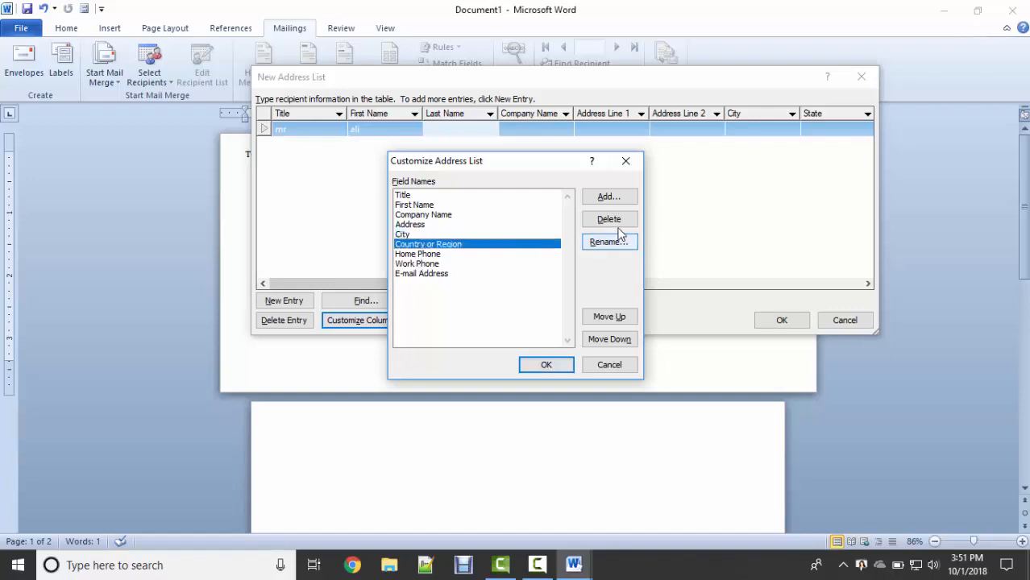
Rename the Home Phone field to 'mobile number'.
click(429, 254)
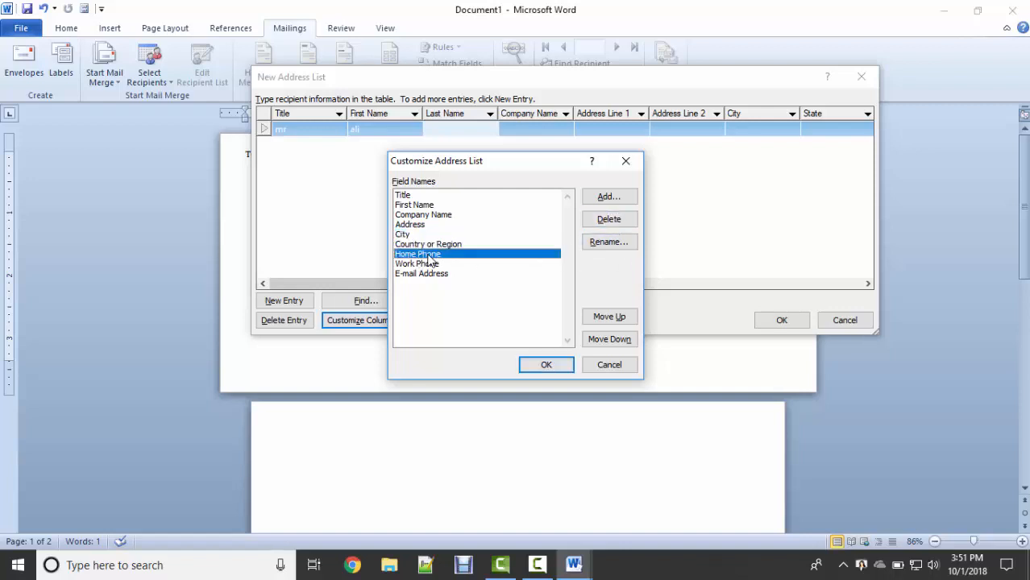
click(606, 243)
text(mobile)
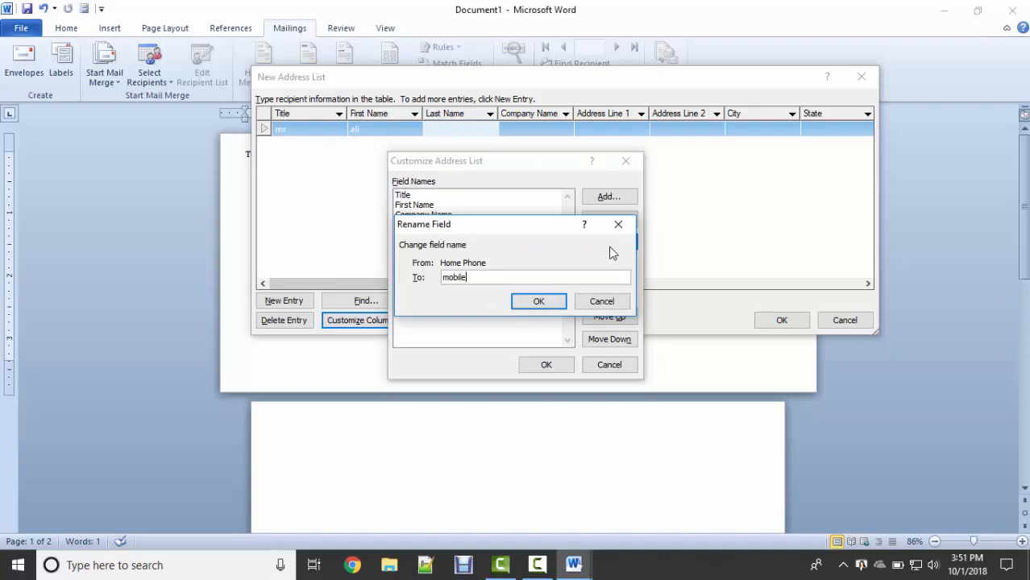
text( number)
key(Return)
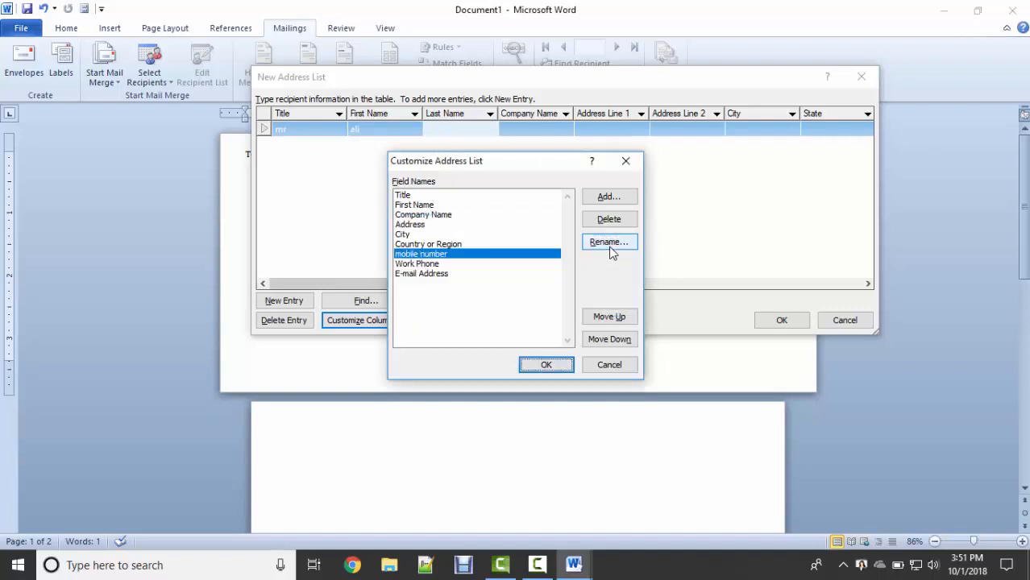
Delete the Work Phone field and bring up the Add Field prompt.
click(424, 264)
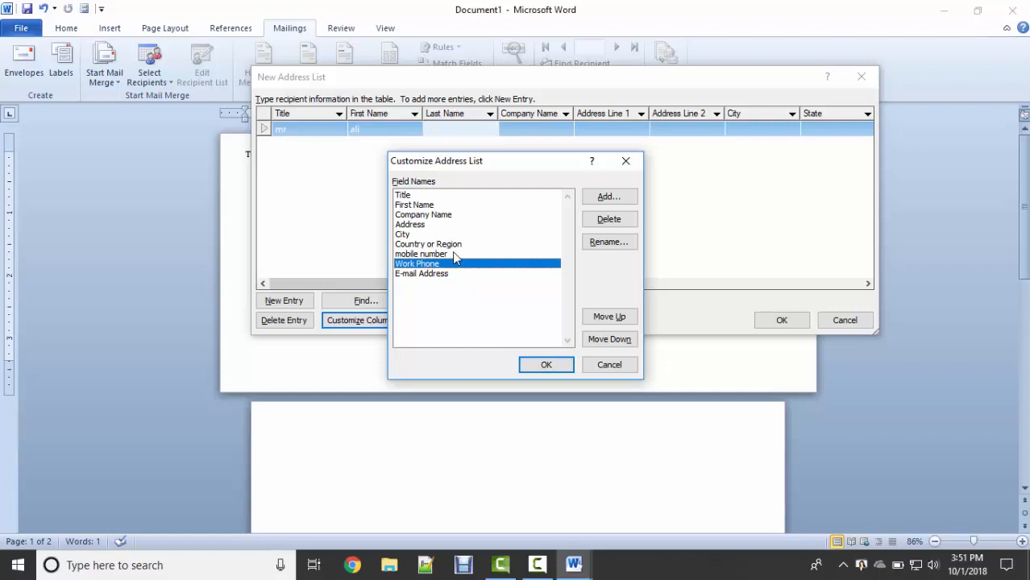
click(608, 219)
click(487, 320)
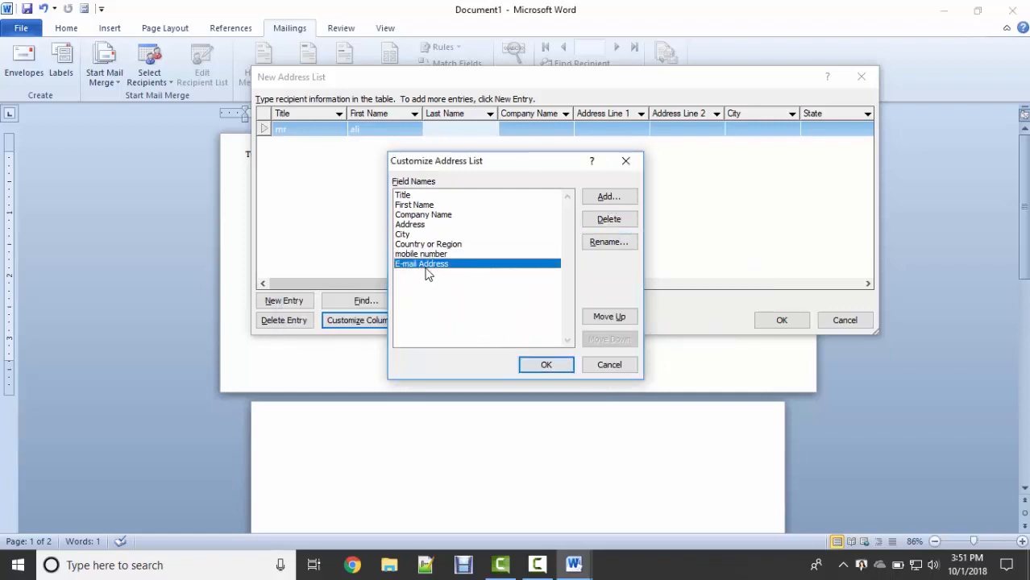
click(610, 200)
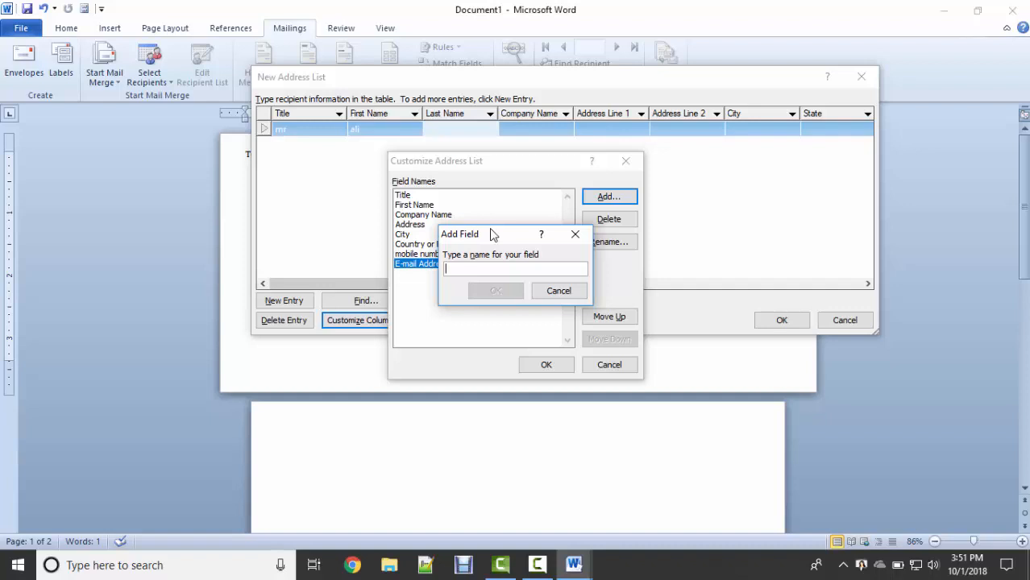
Cancel the new field, move Company Name three places down below Country or Region, and apply.
click(558, 291)
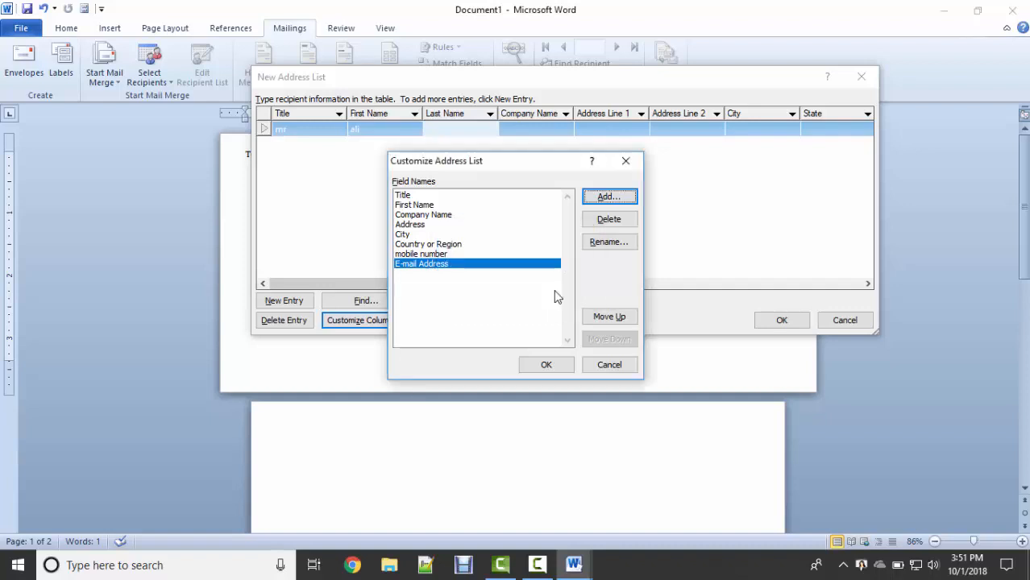
click(411, 196)
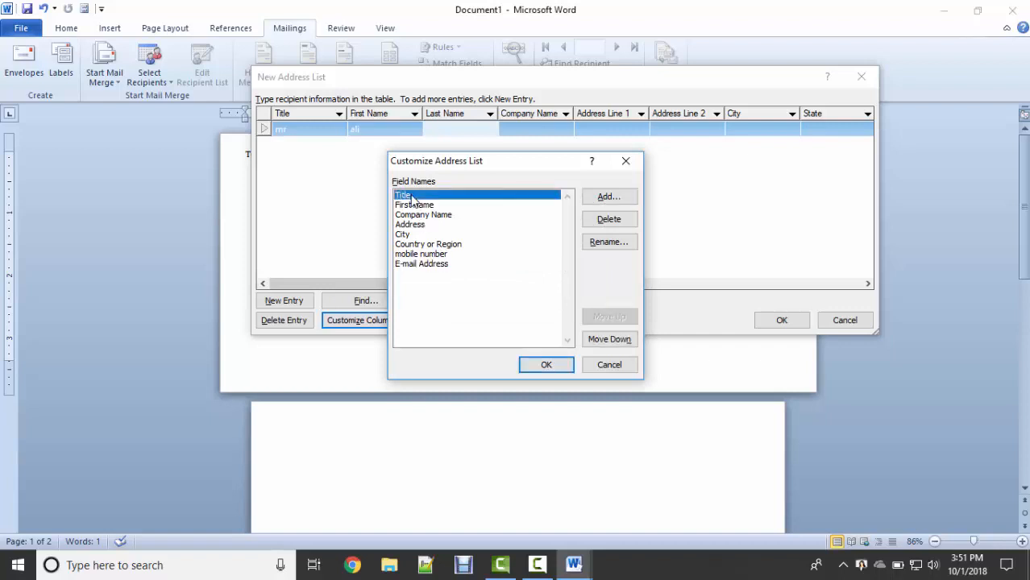
click(411, 225)
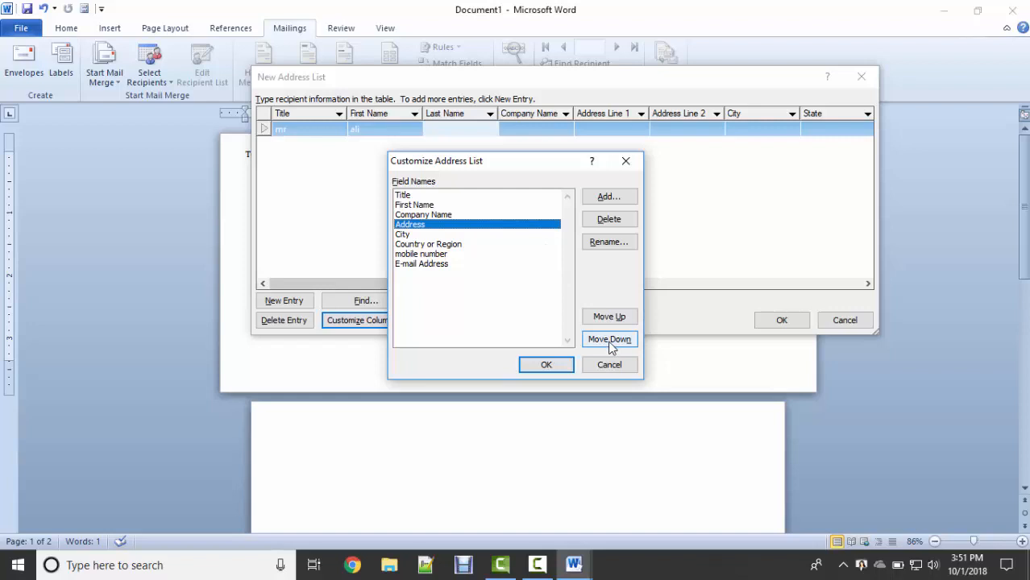
click(417, 214)
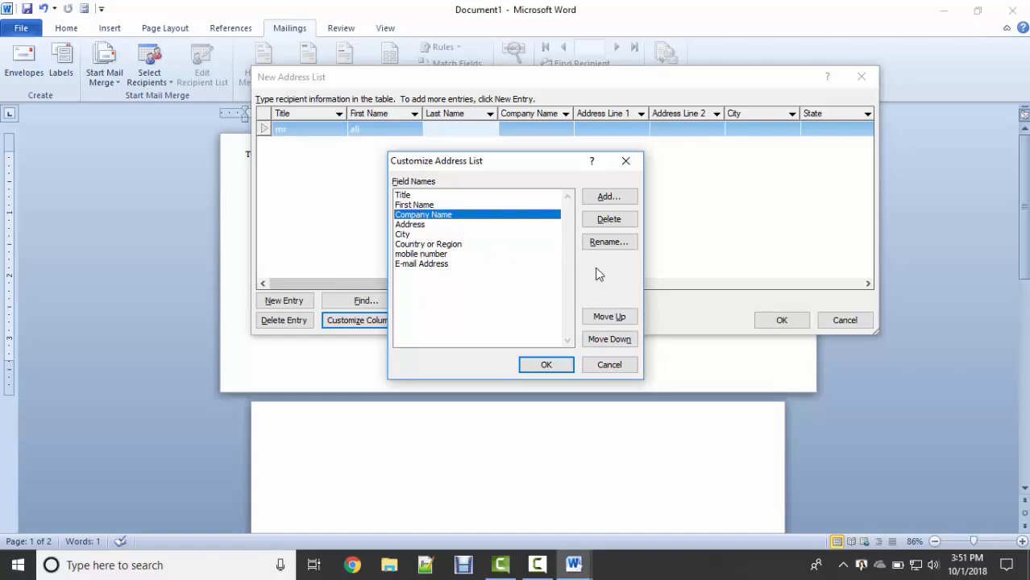
click(618, 343)
click(618, 343)
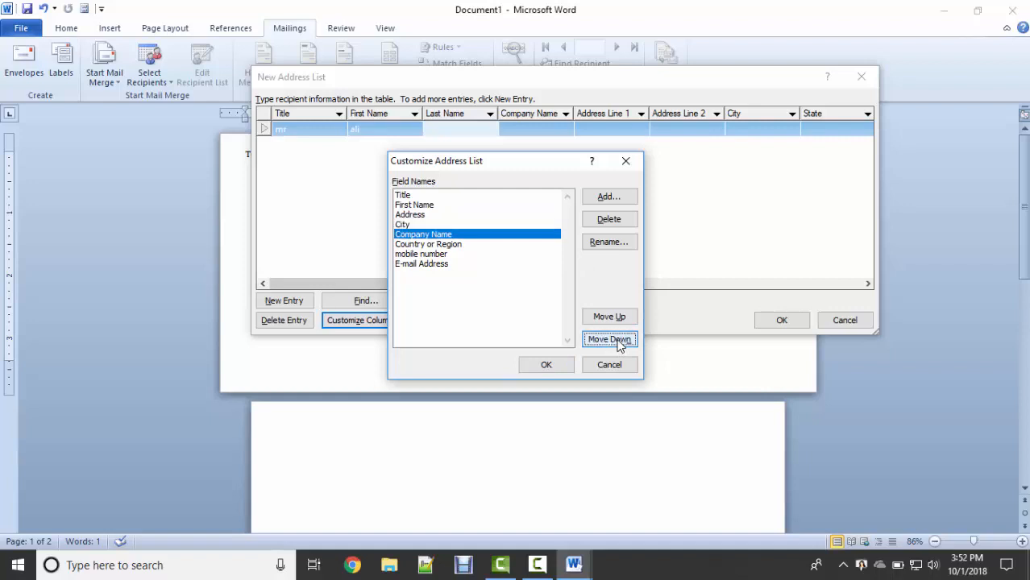
click(618, 343)
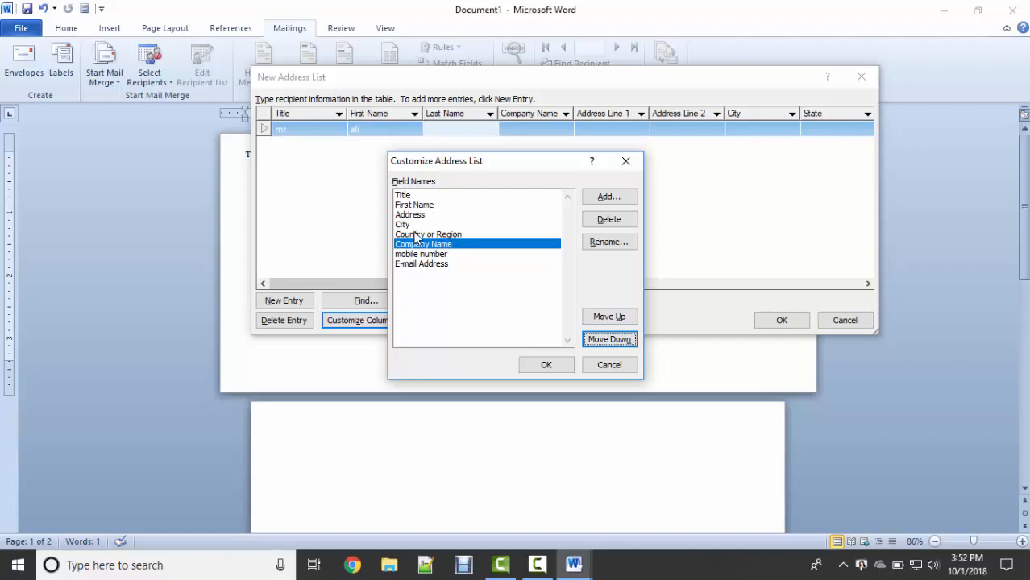
click(412, 206)
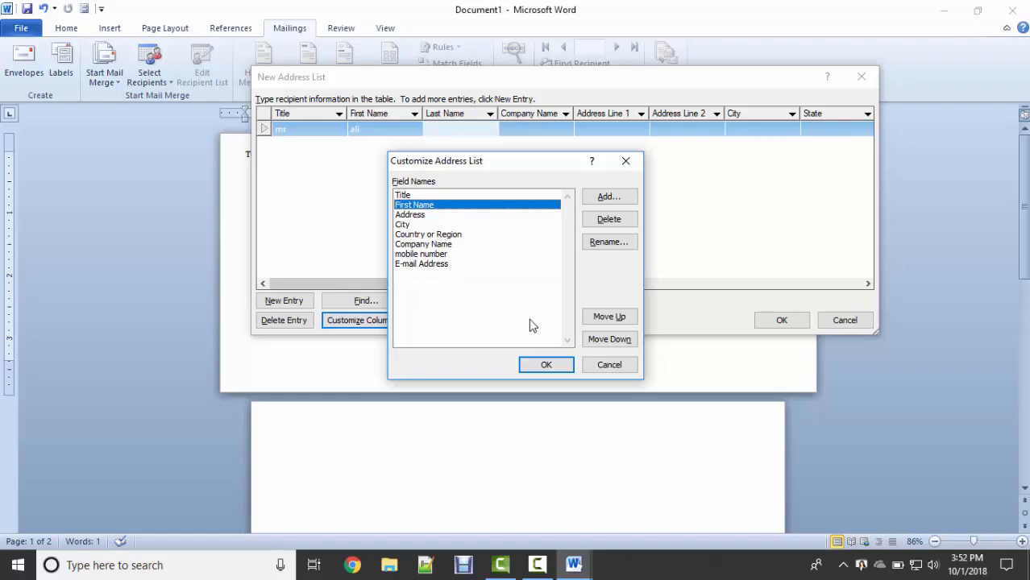
click(545, 365)
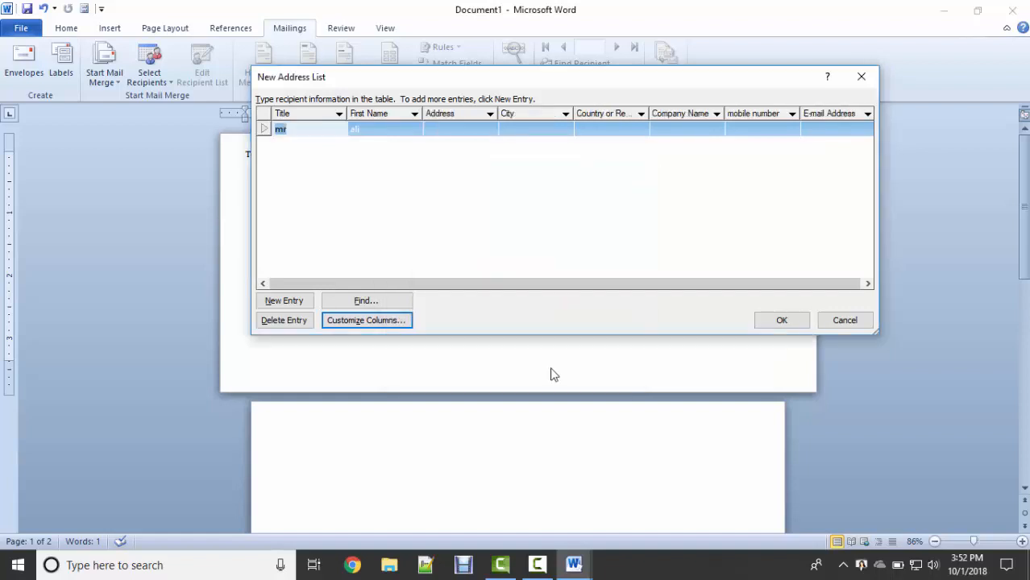
click(391, 131)
drag(501, 283, 471, 292)
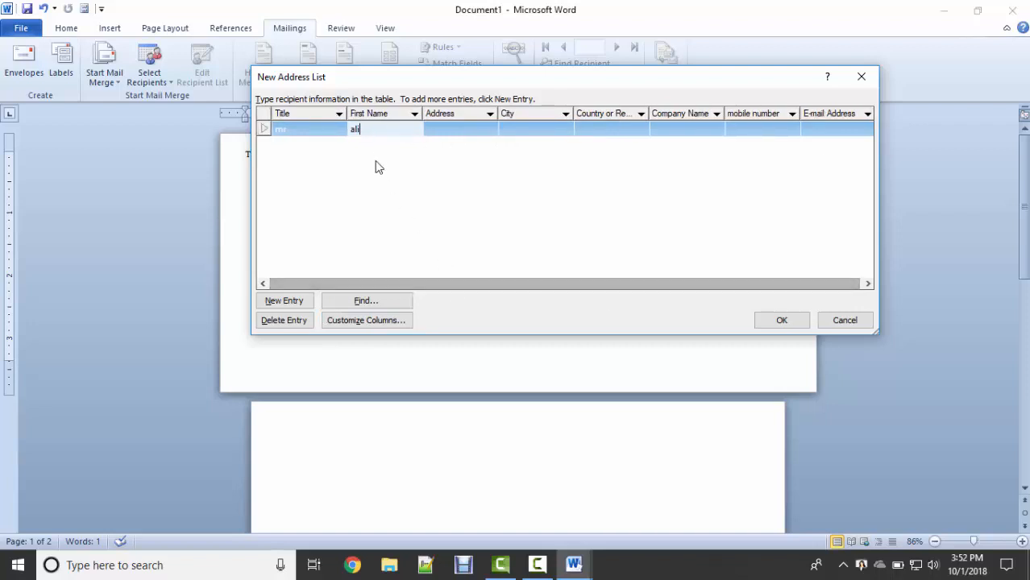
click(384, 129)
click(460, 130)
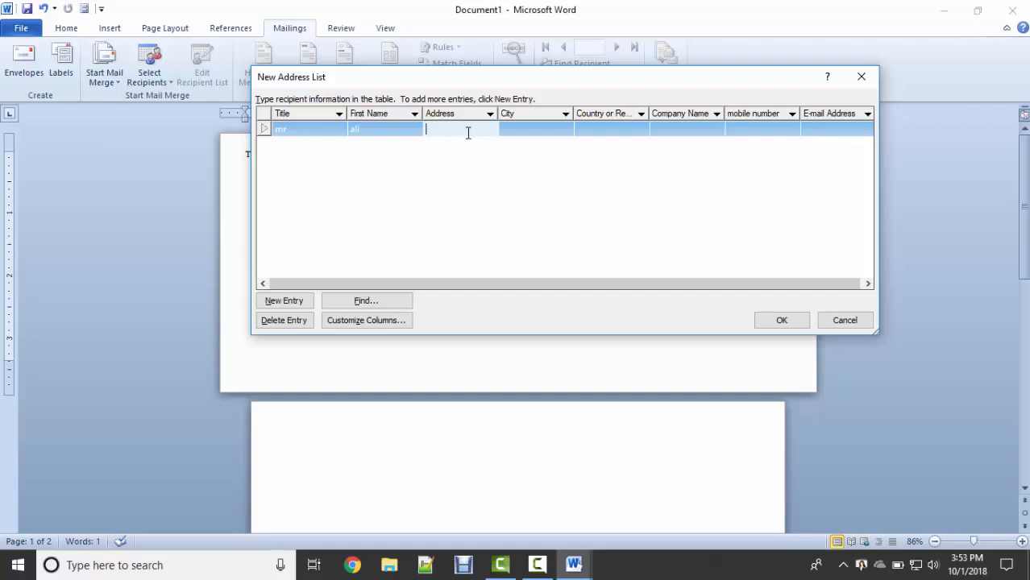
Finish the first recipient's address, city, country, company 'Aptech', mobile number and e-mail.
text(kuxh bhe)
key(Tab)
text(hyd)
key(Tab)
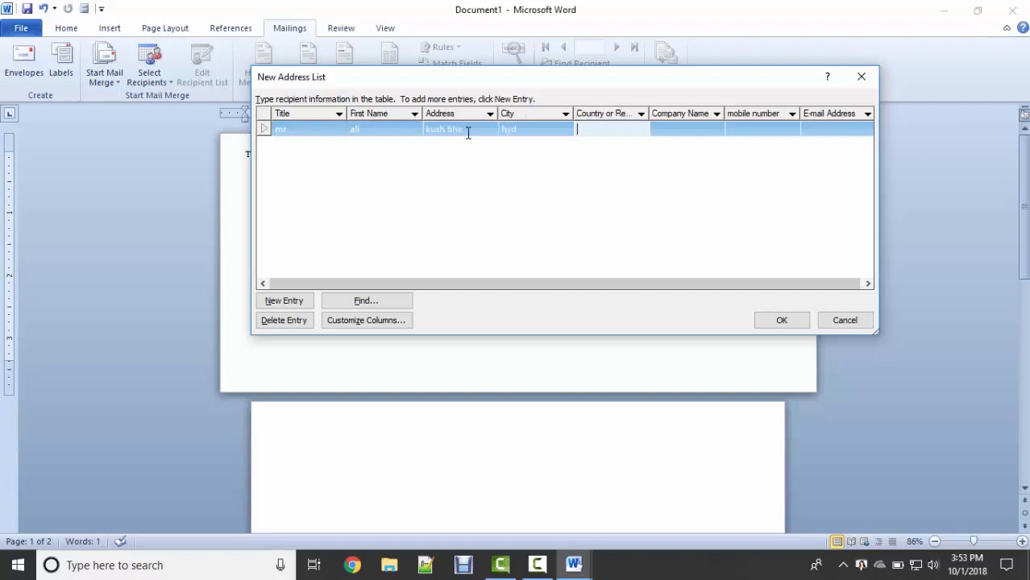
text(pakistan)
key(Tab)
text(apteh)
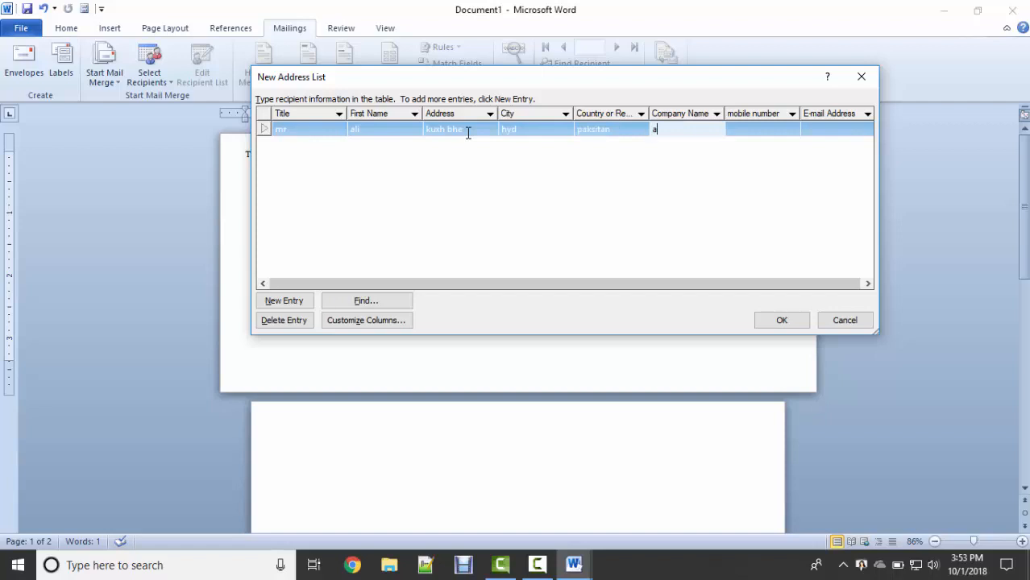
key(BackSpace)
key(BackSpace)
text(ech)
key(Tab)
text(0809808)
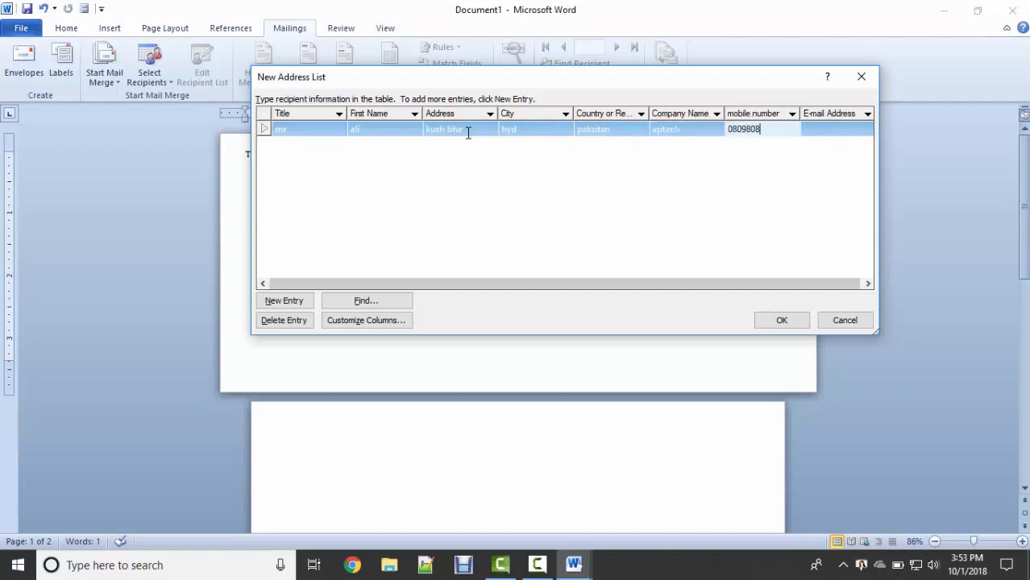
key(Tab)
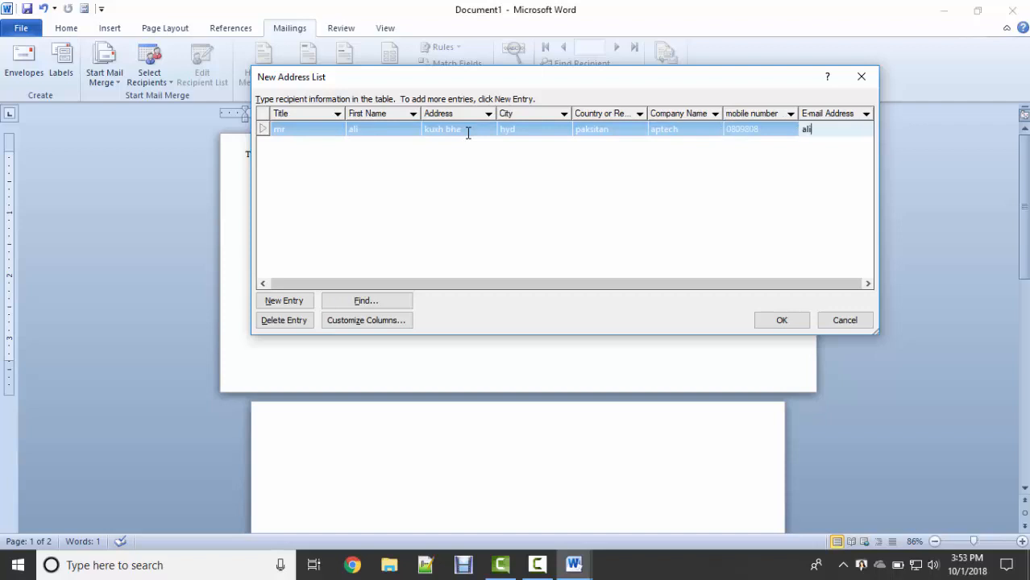
key(Tab)
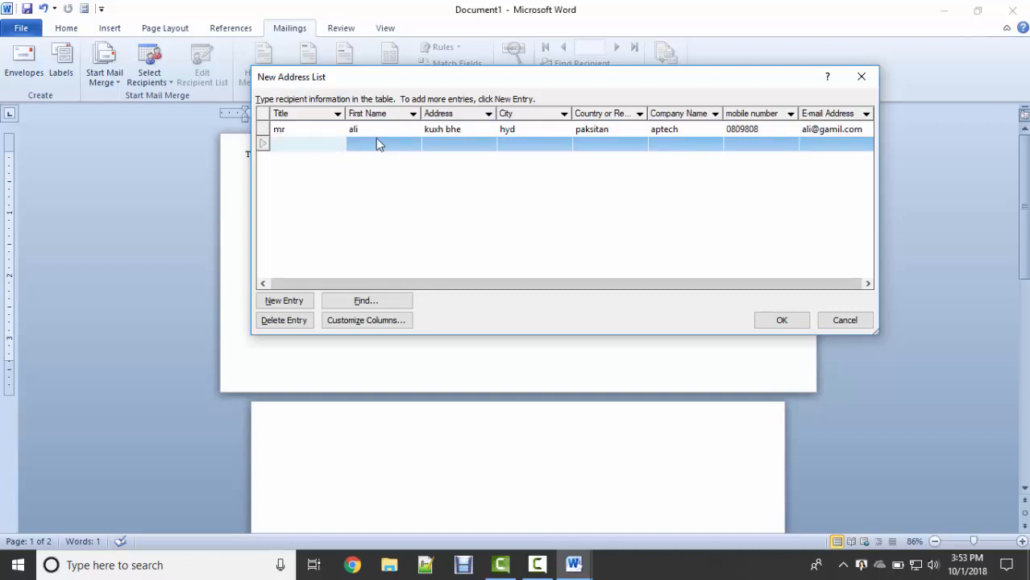
Add a second recipient titled Miss with first name, address, city, country, company, mobile and e-mail.
text(mis)
key(Tab)
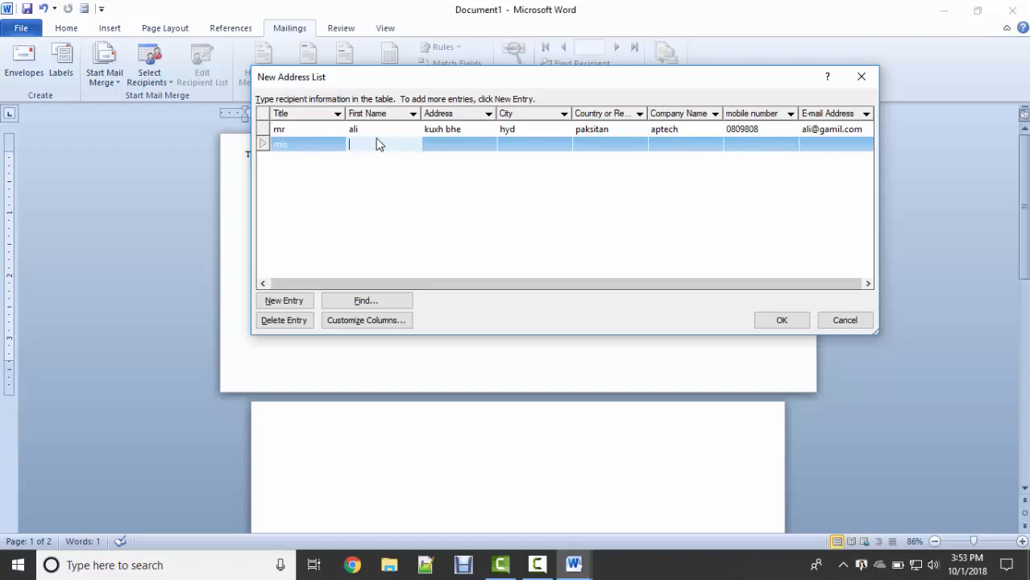
text(aisah)
key(Tab)
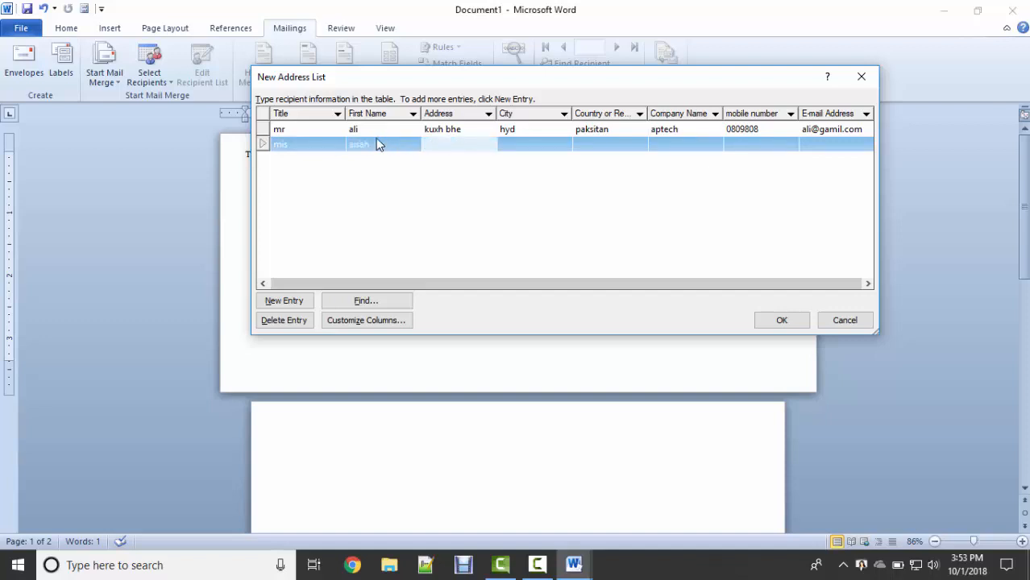
click(382, 144)
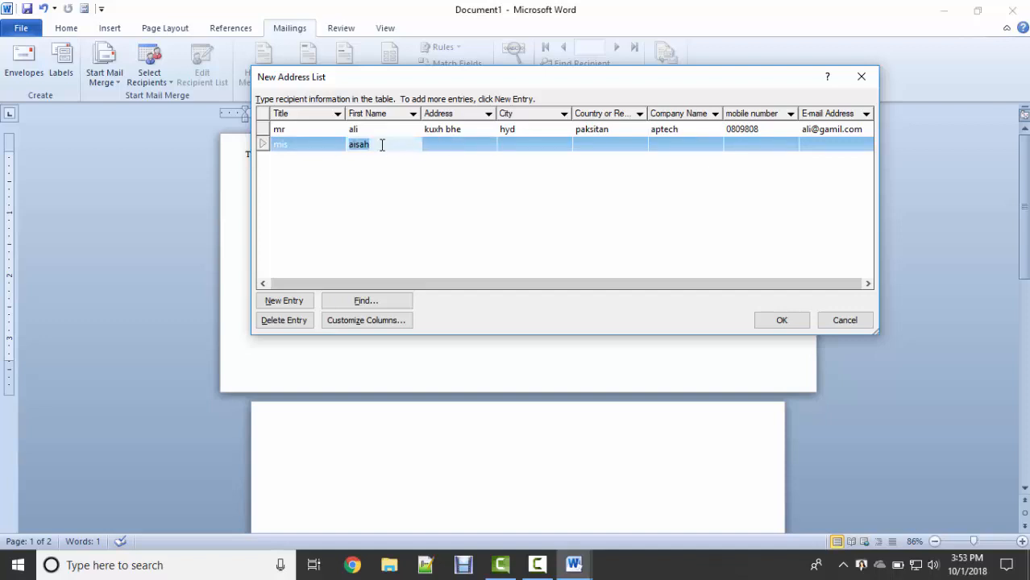
text(aisha)
key(Tab)
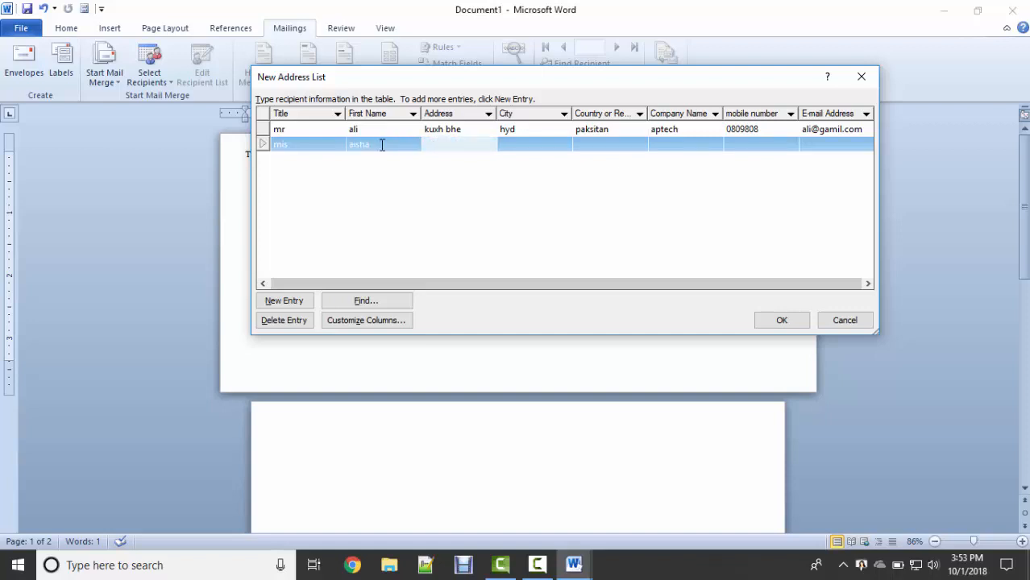
text(xyz)
key(Tab)
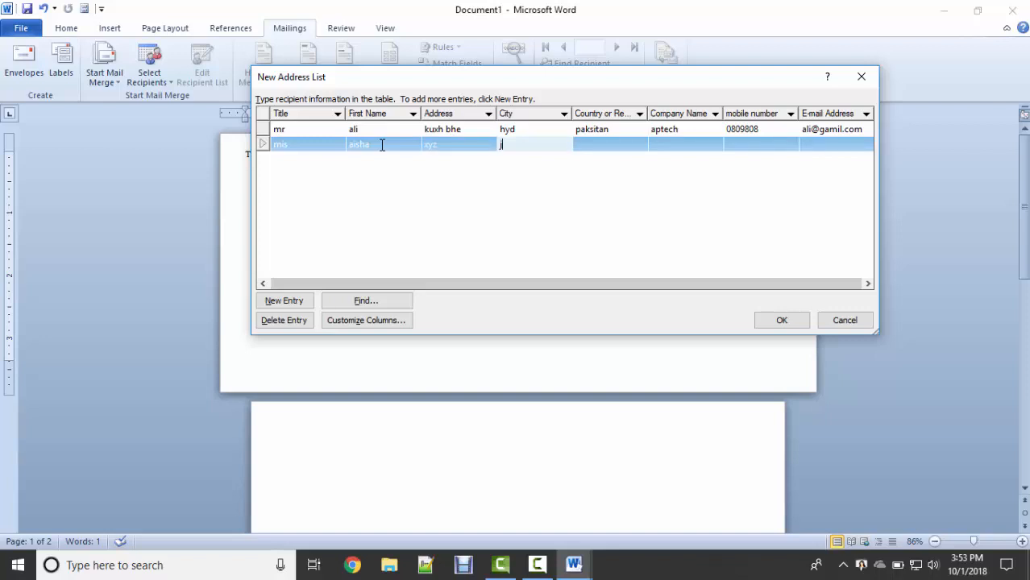
text(jamshoro)
key(Tab)
text(pakistan)
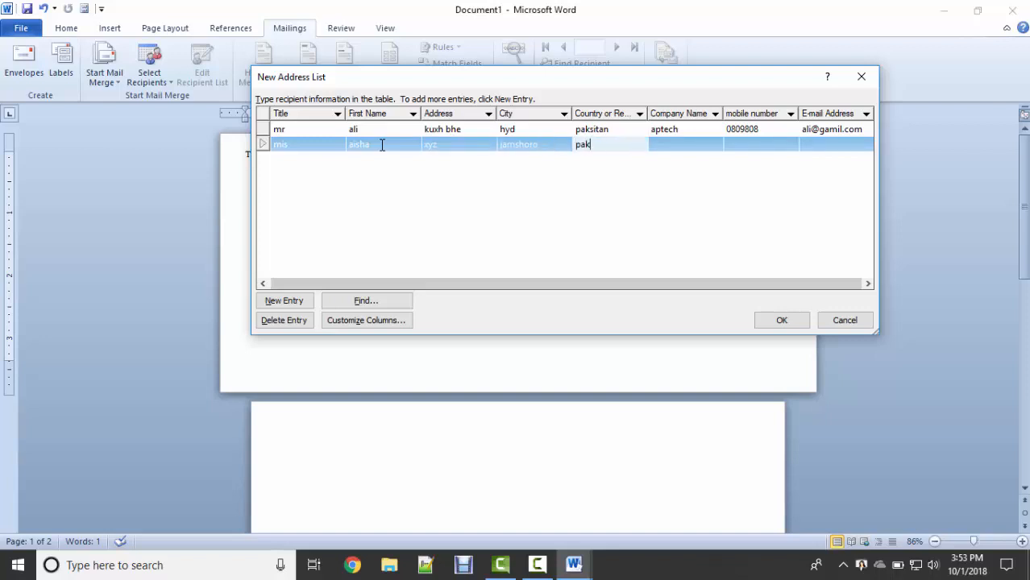
key(Tab)
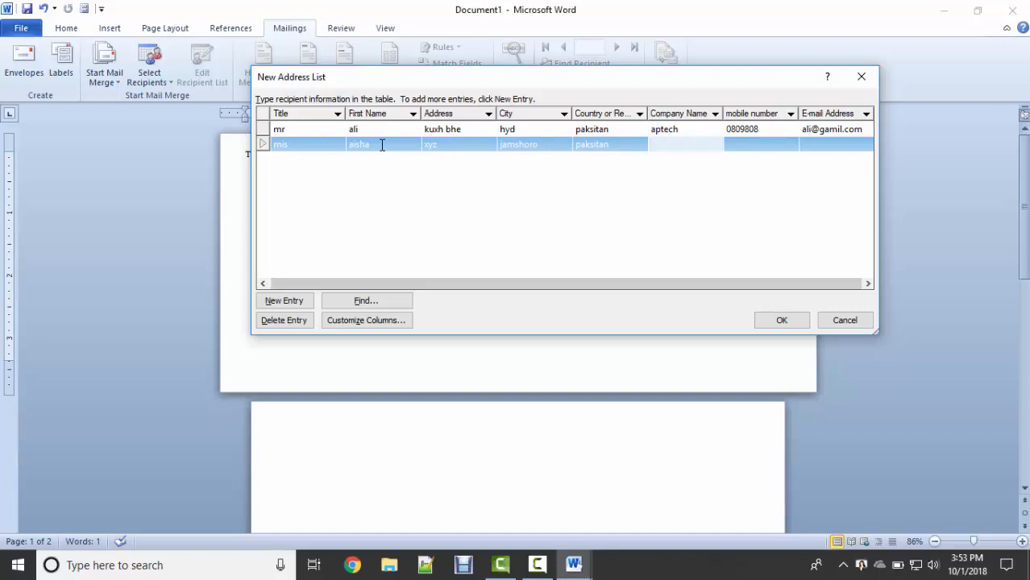
text(patec)
key(BackSpace)
key(BackSpace)
key(BackSpace)
key(BackSpace)
key(BackSpace)
text(ht)
key(BackSpace)
text(bl)
key(Tab)
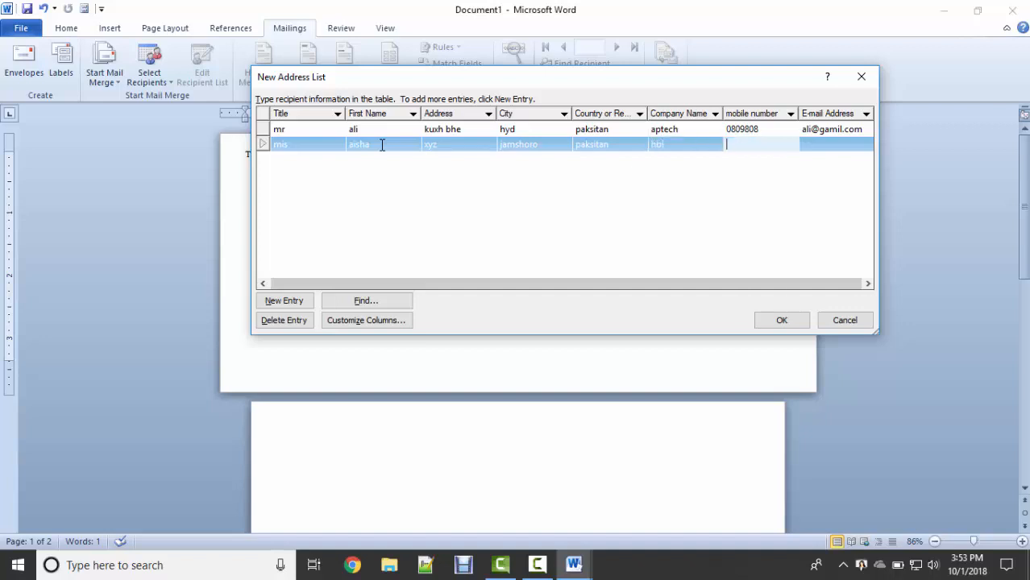
text(0808)
key(Tab)
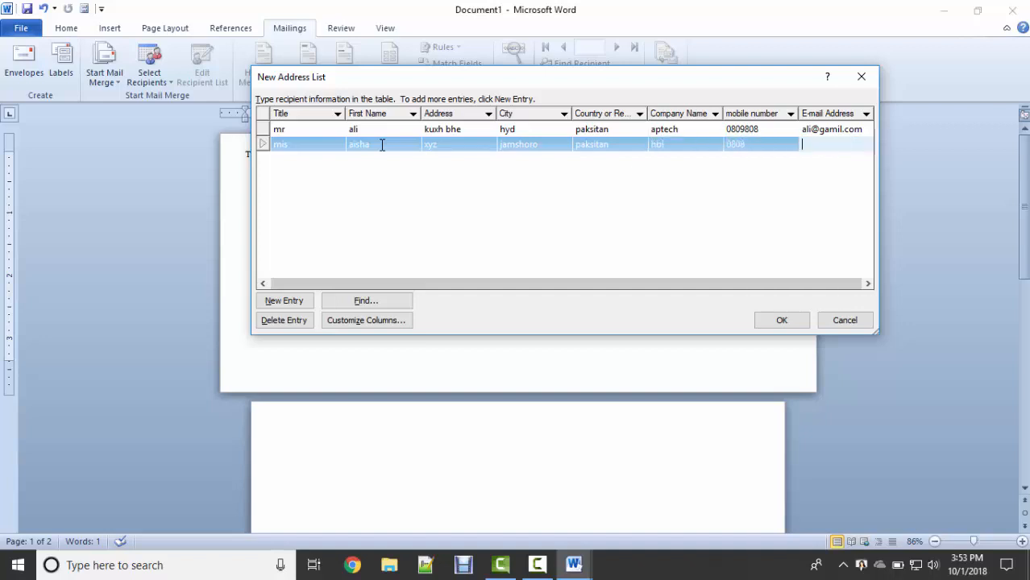
key(alt+n)
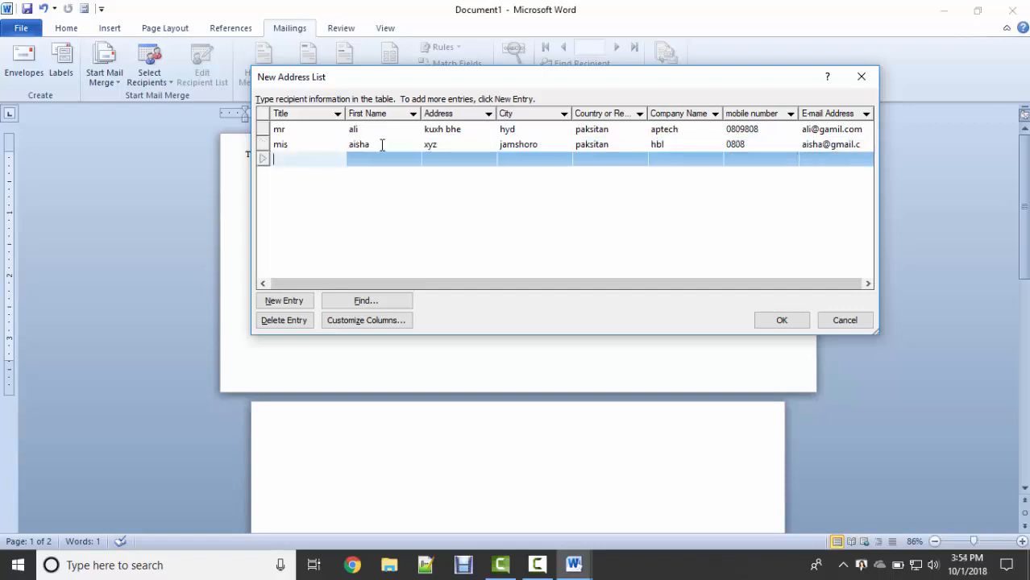
Add a third recipient titled Mr with first name, address, city, country, company, mobile and e-mail.
text(hannan)
key(Tab)
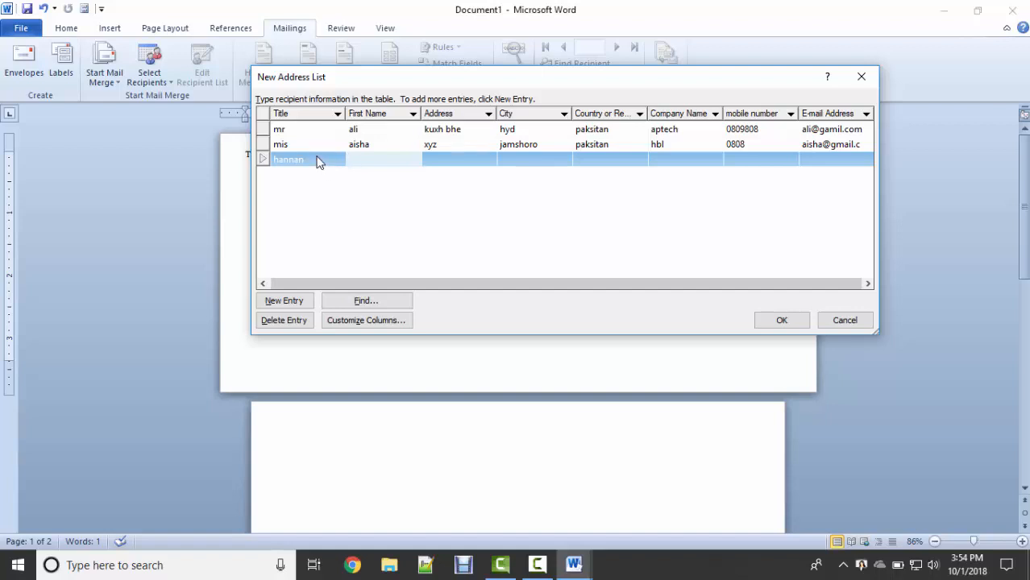
text(mr)
key(Tab)
text(hannan)
key(Tab)
text(ifj)
key(Tab)
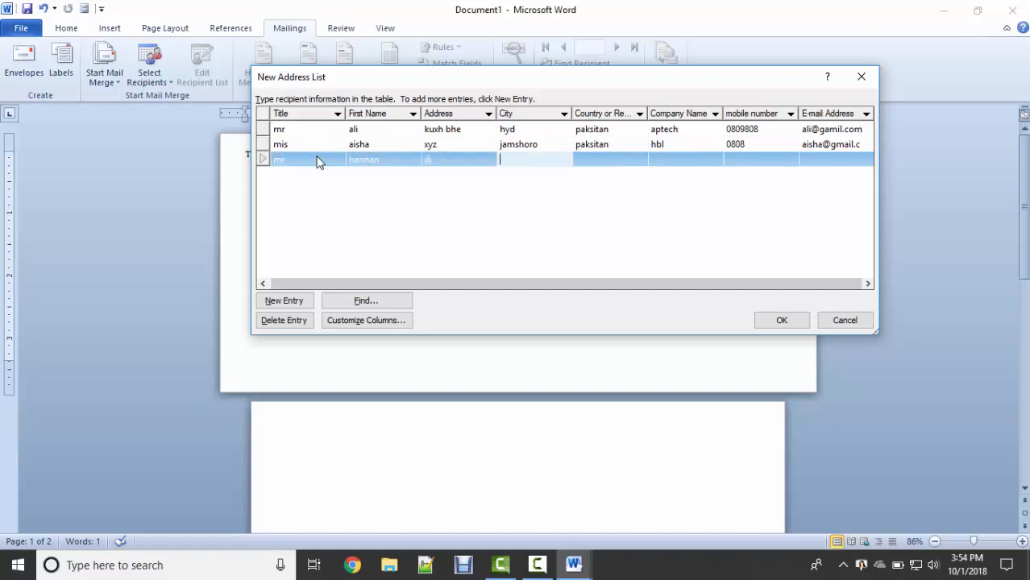
text(jlj)
key(Tab)
text(jlj)
key(Tab)
text(jlj)
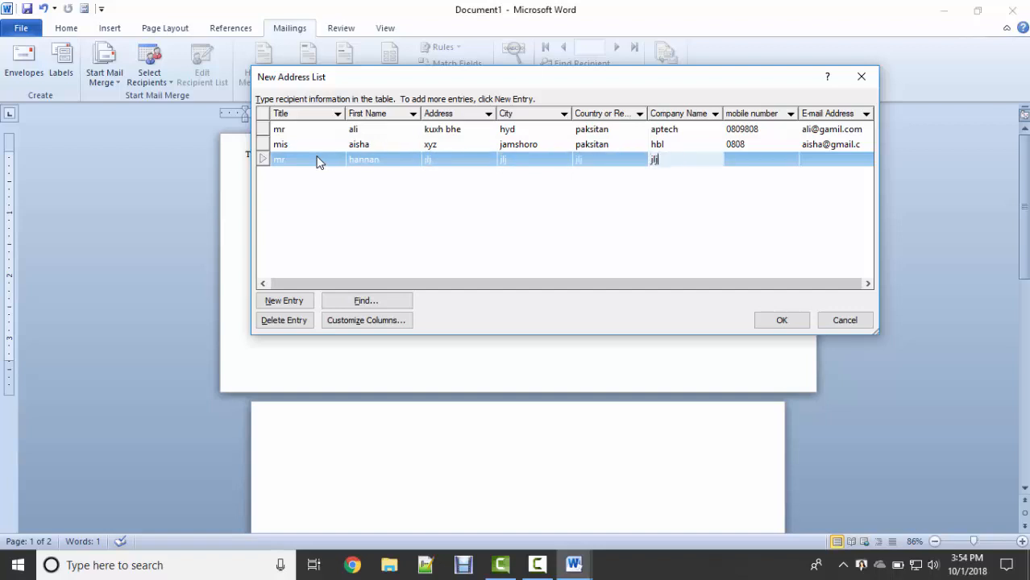
key(Tab)
text(0808)
key(Tab)
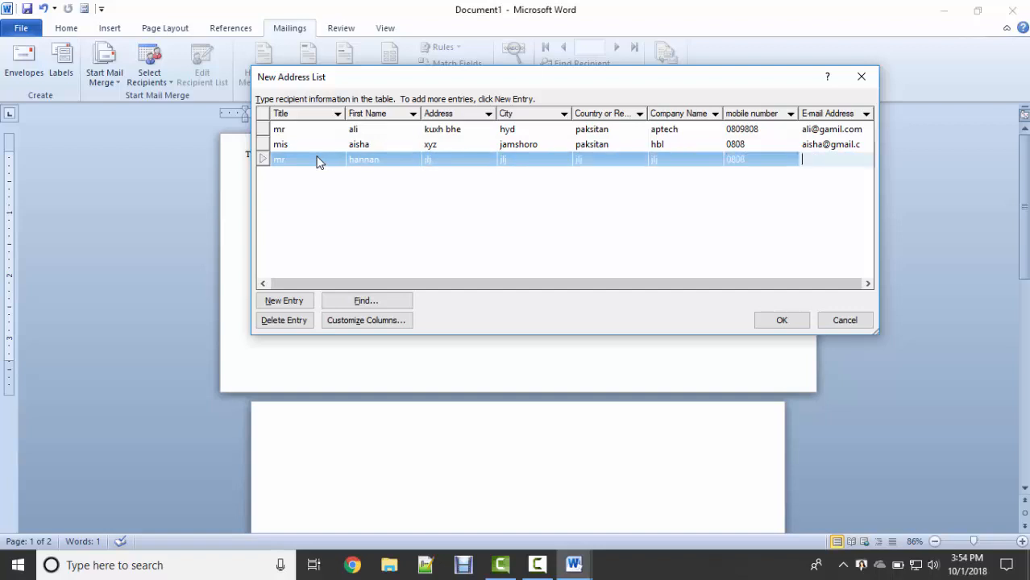
key(Tab)
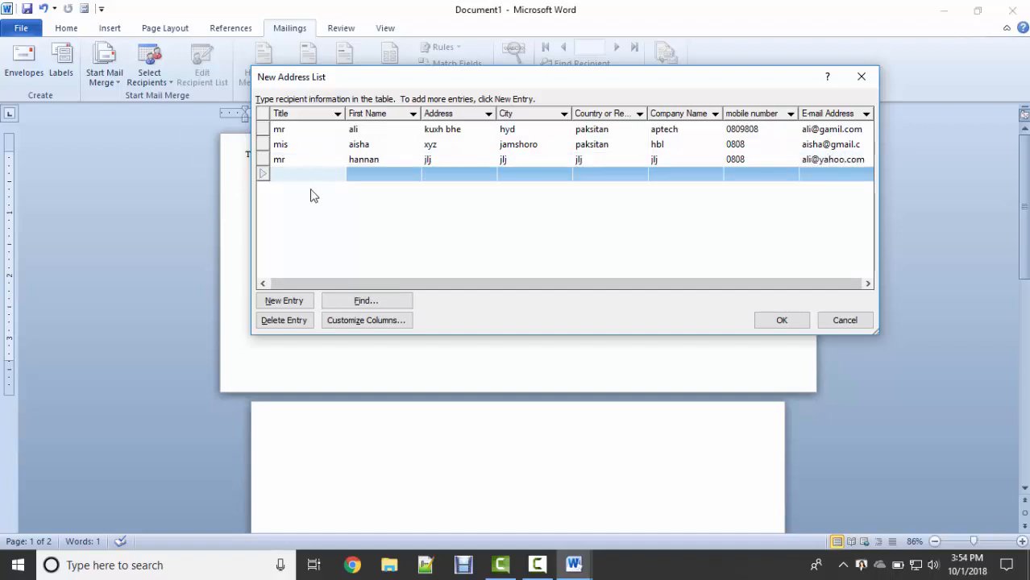
Accept the new address list and save it to the Desktop with the file name mylist.
key(Escape)
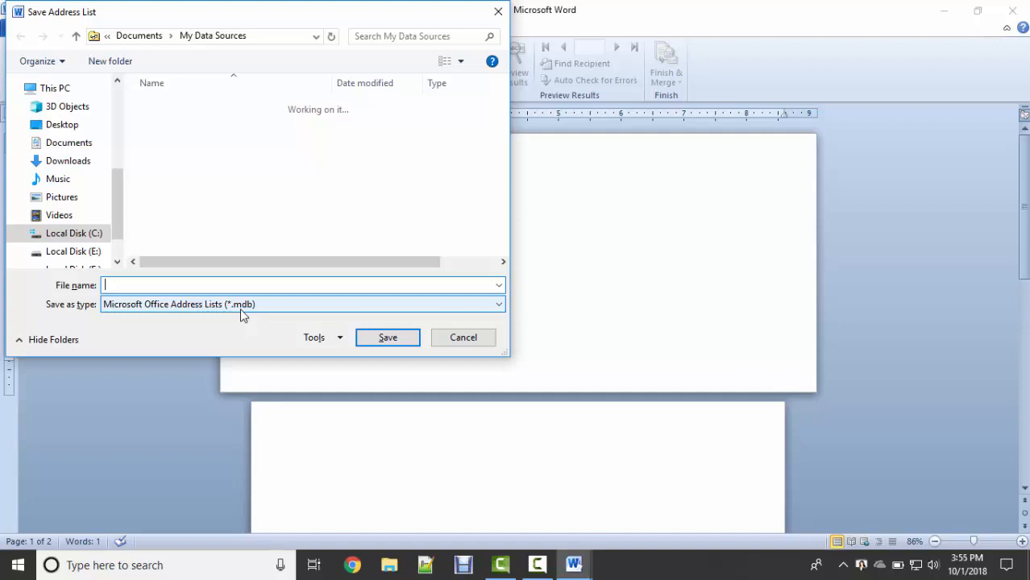
click(65, 127)
click(165, 284)
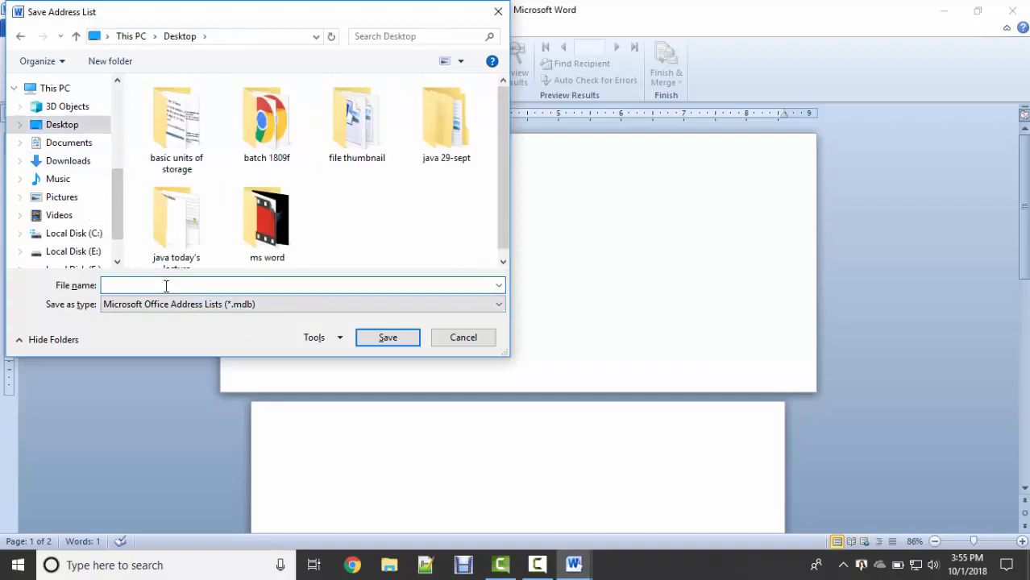
text(mylist)
key(Return)
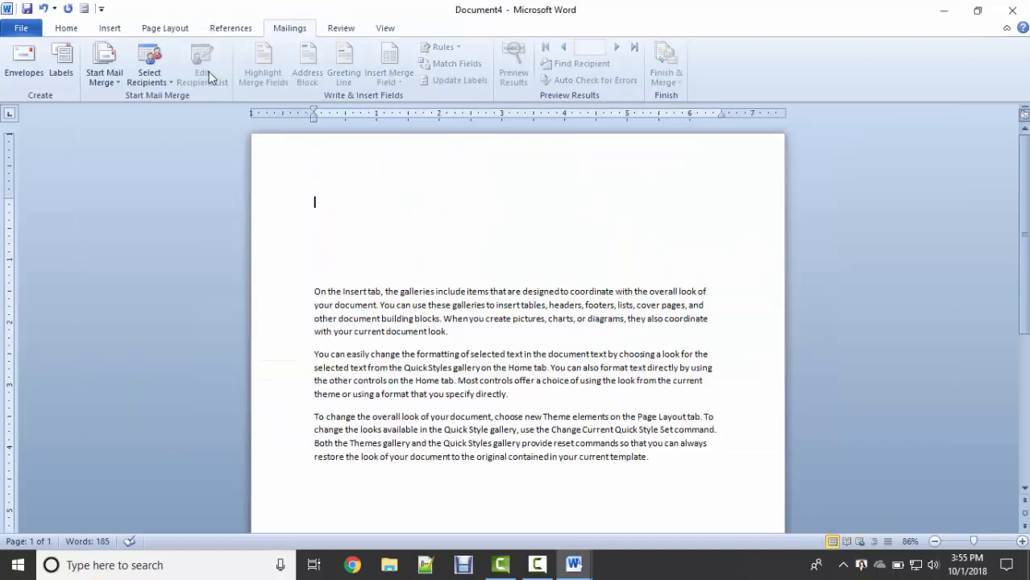
Attach mylist.mdb from the Desktop to the letter as an existing recipient list.
click(172, 84)
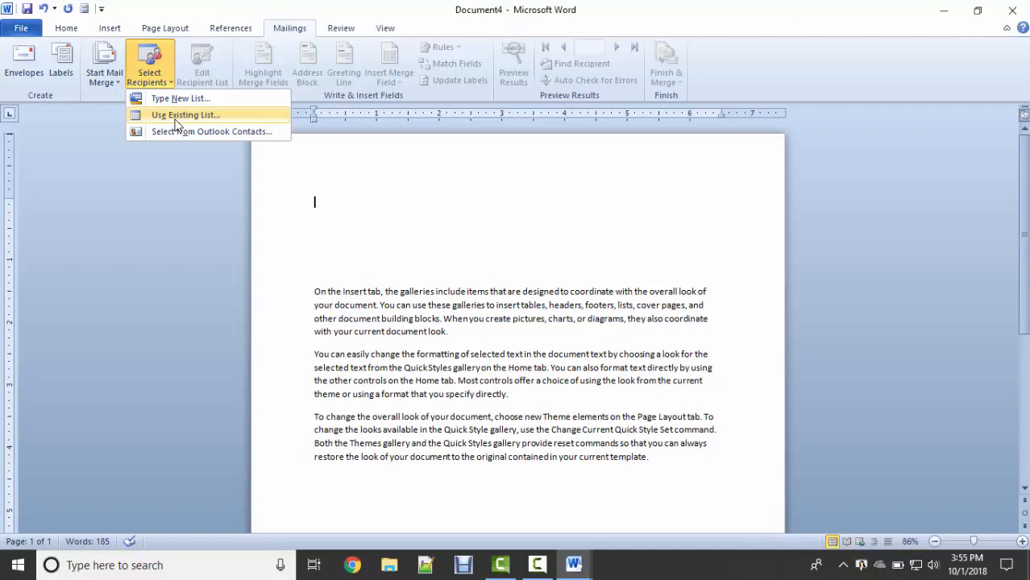
click(175, 116)
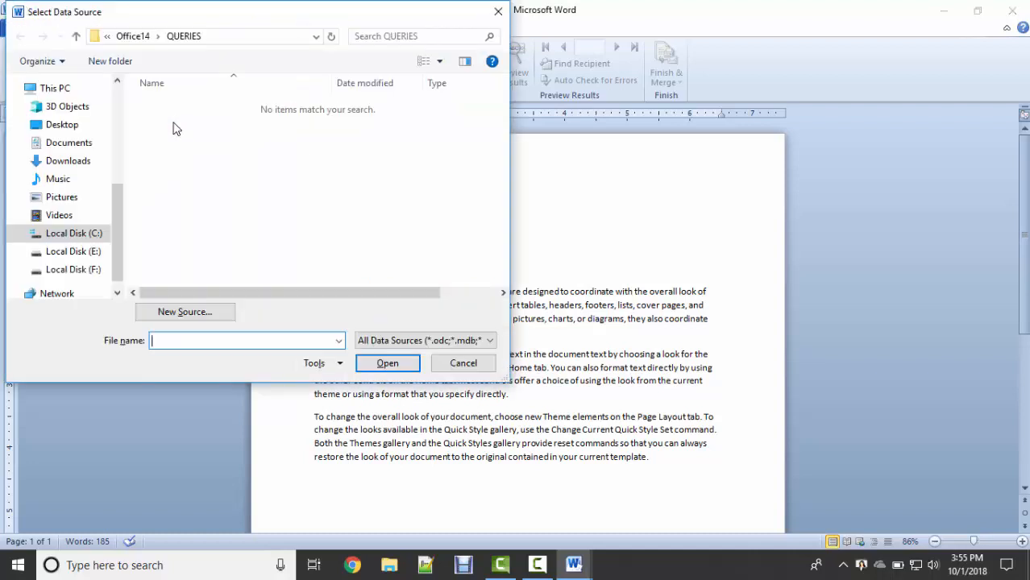
click(64, 126)
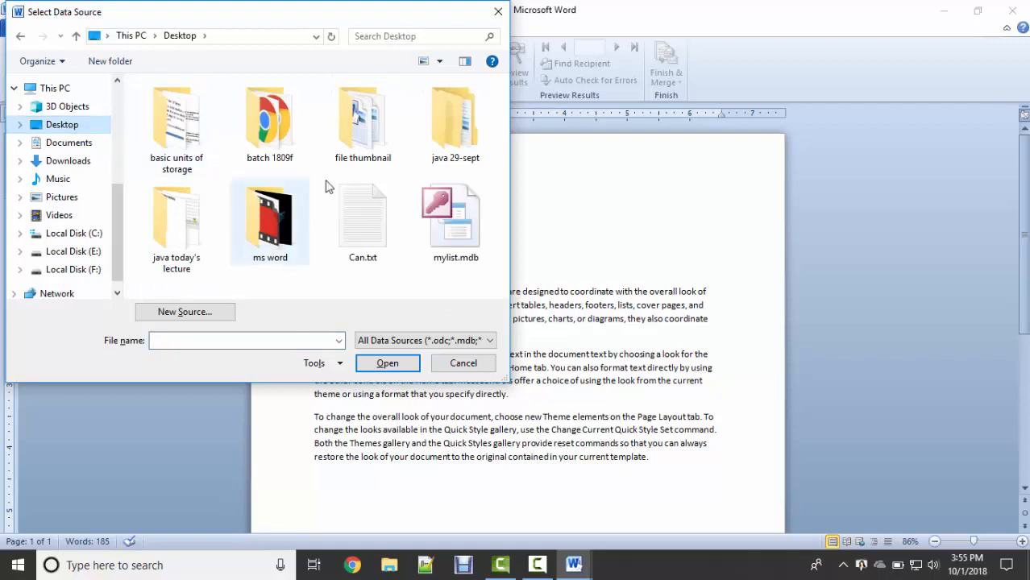
click(453, 206)
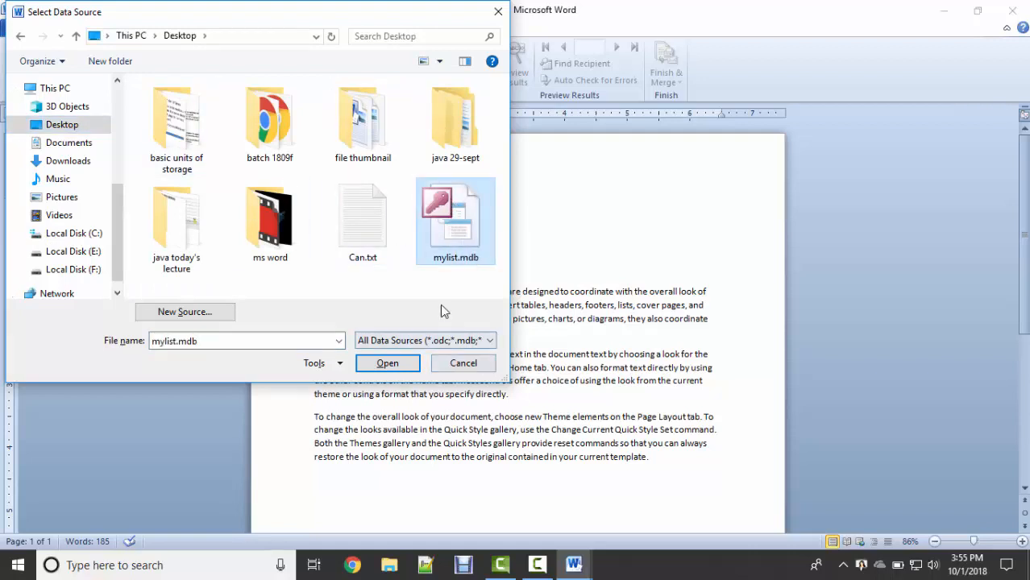
click(387, 364)
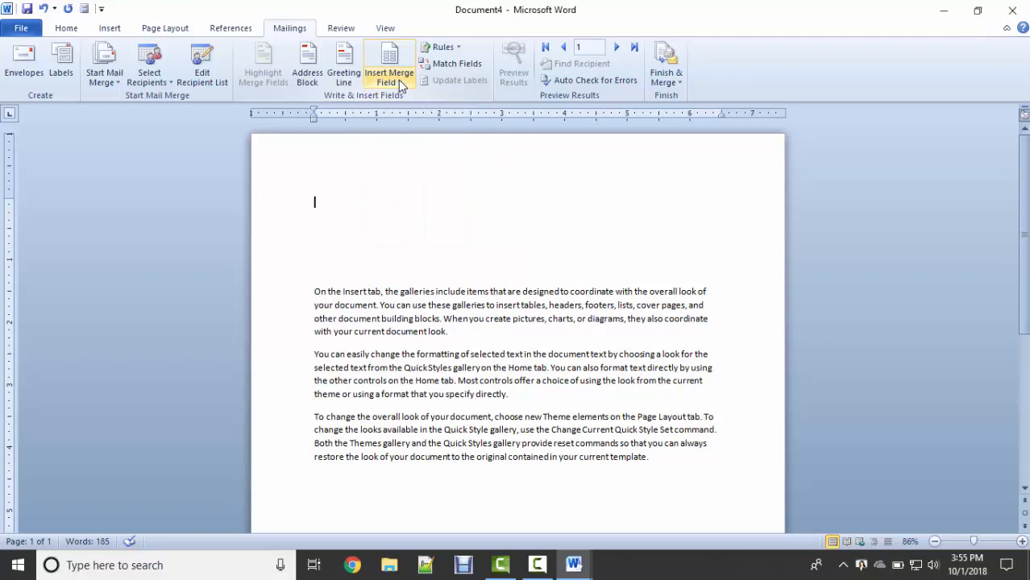
Type the greeting 'Dear,' at the top of the letter.
click(400, 86)
click(326, 207)
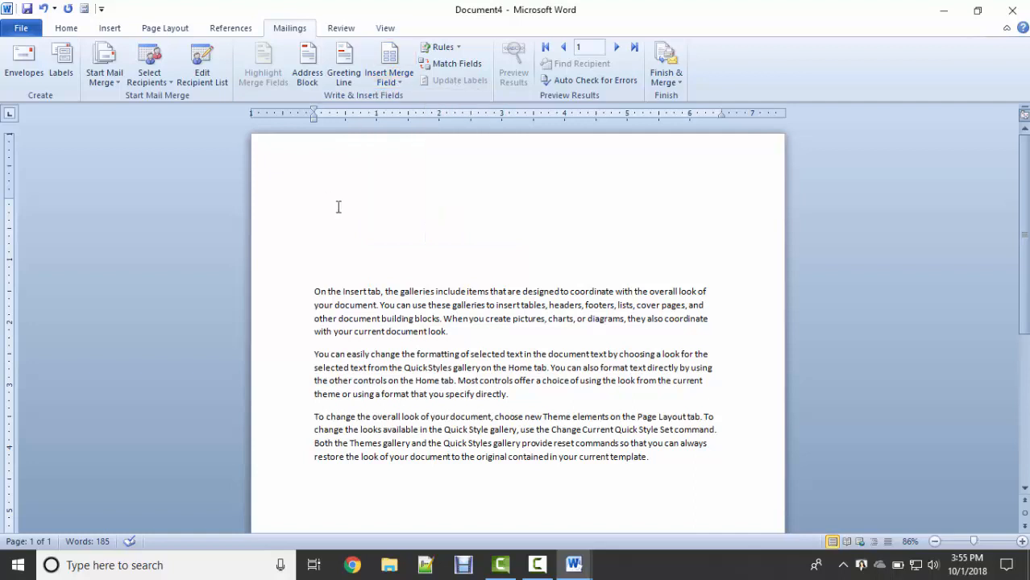
text(Dear,)
Insert the First_Name merge field after 'Dear,' and add an empty line below it.
click(394, 81)
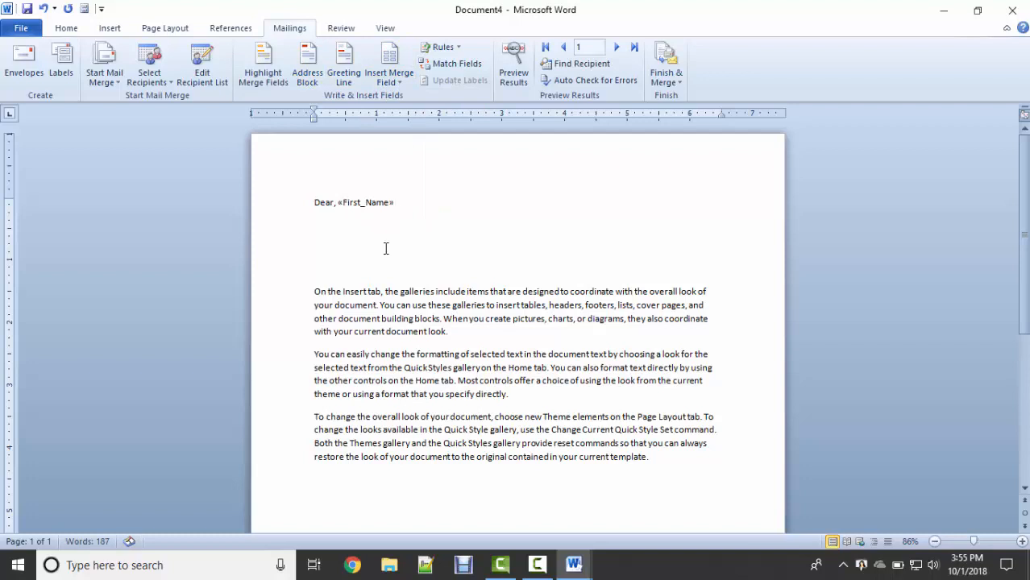
click(337, 202)
text(,)
click(412, 211)
key(Return)
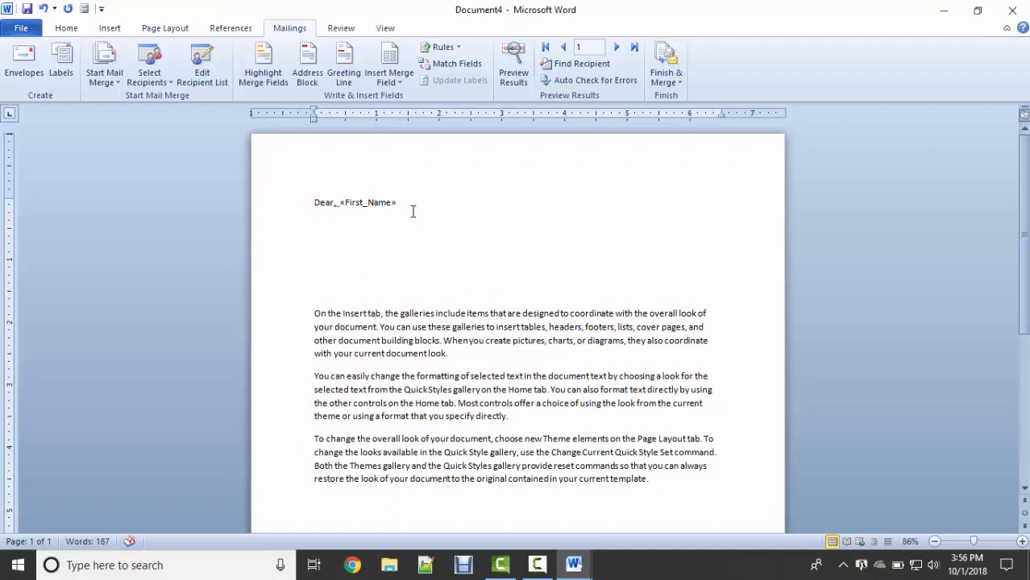
drag(314, 203, 406, 203)
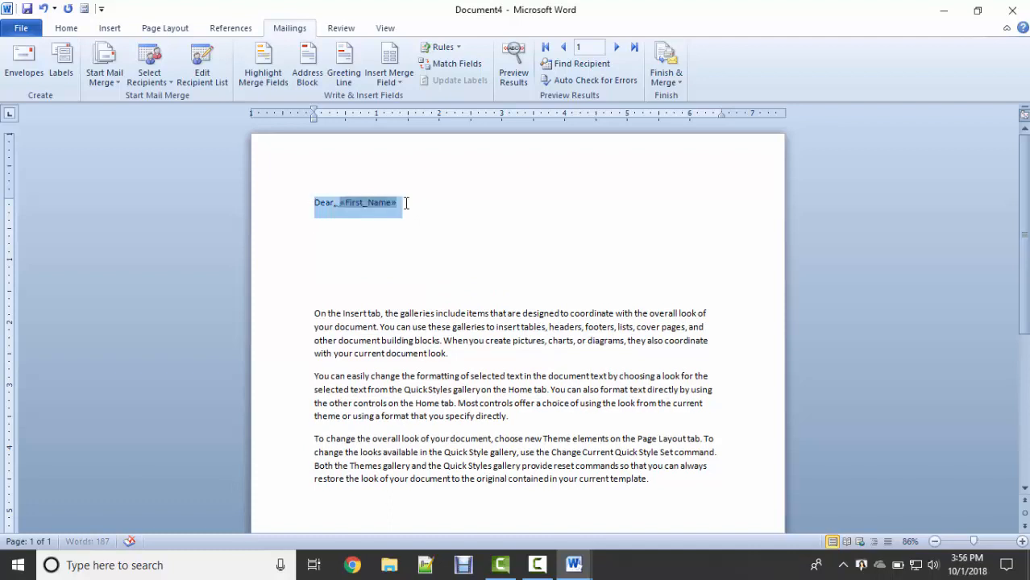
click(344, 232)
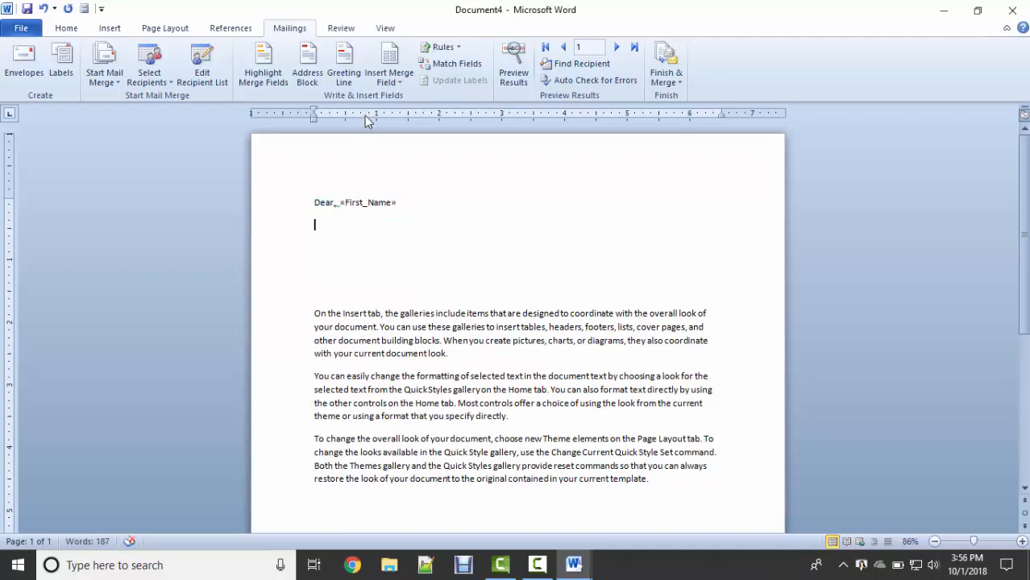
click(402, 84)
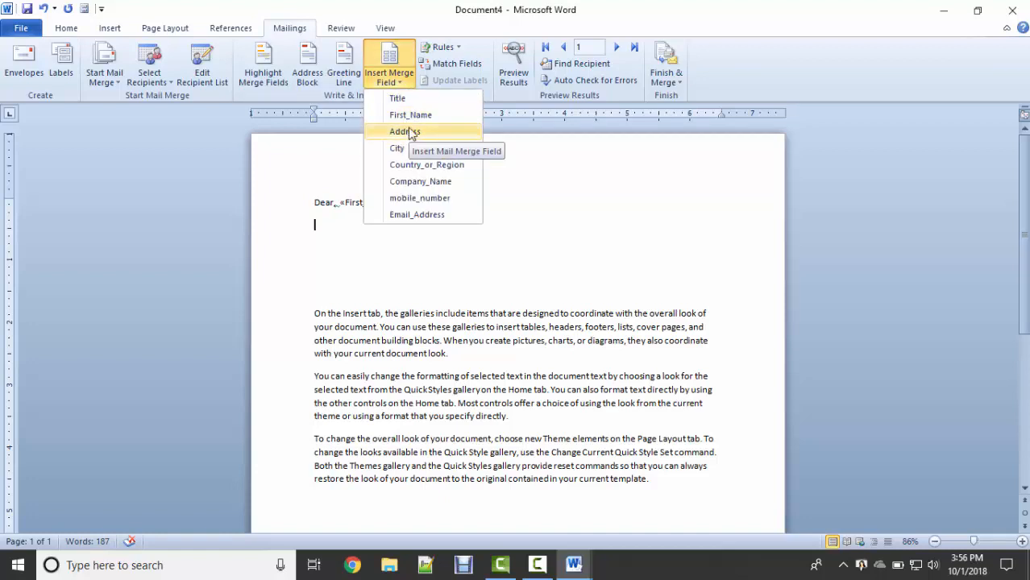
Insert the Title merge field before First_Name and start a new line below the greeting.
click(339, 205)
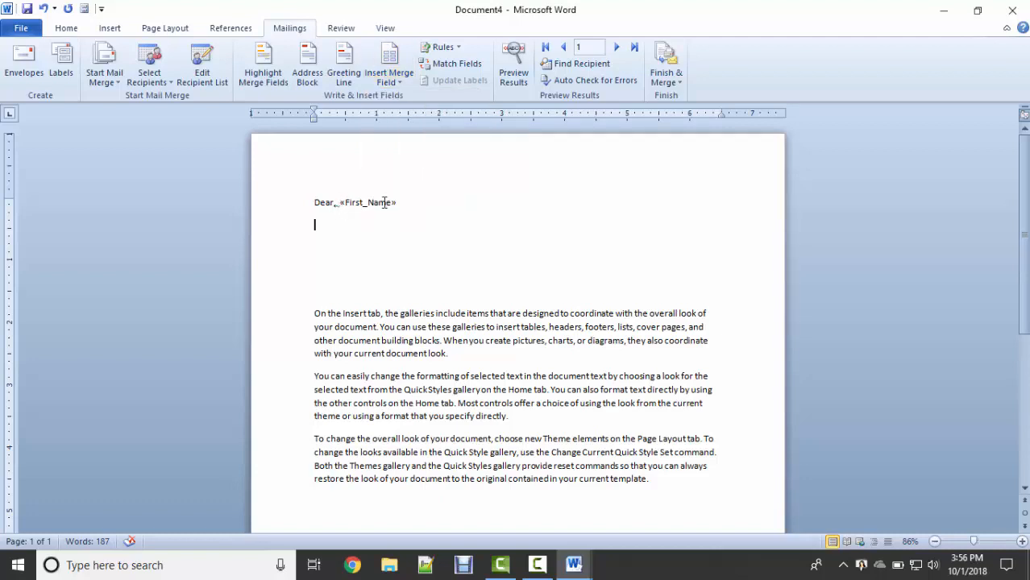
click(340, 203)
key(Left)
click(395, 83)
click(396, 99)
click(435, 207)
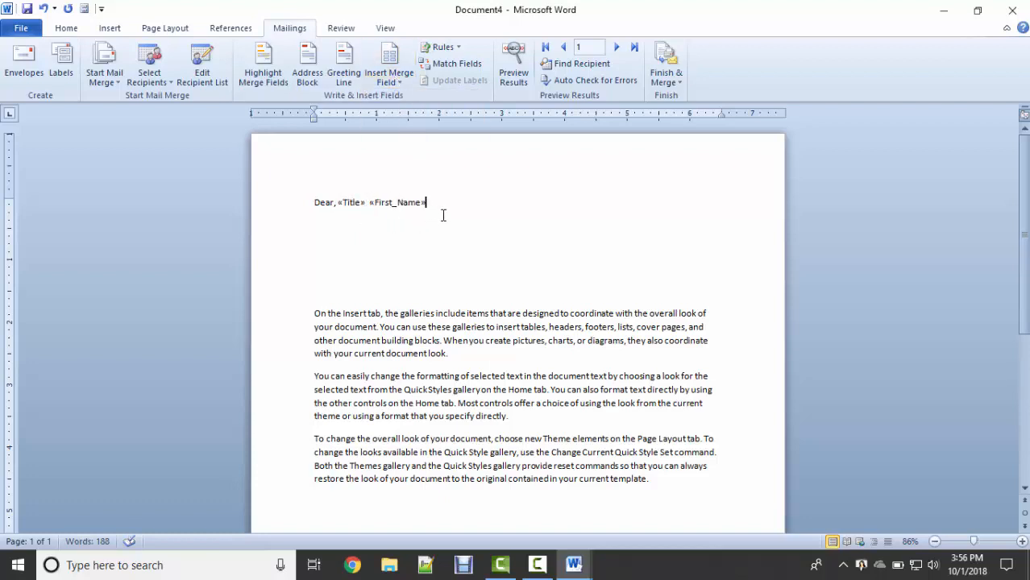
key(Return)
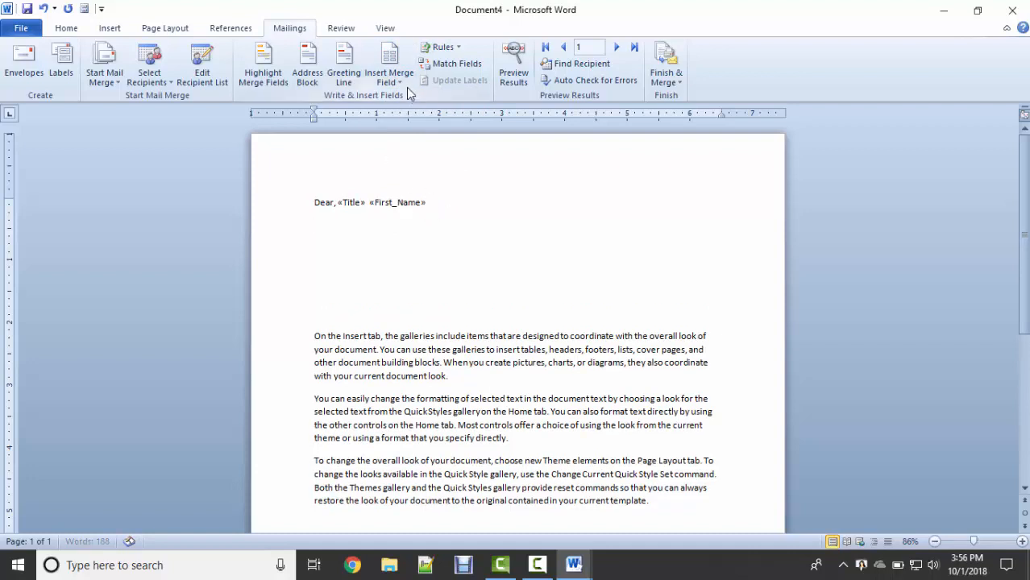
Add Address, City, Country_or_Region and Company_Name merge fields, each on its own line.
click(405, 87)
click(406, 131)
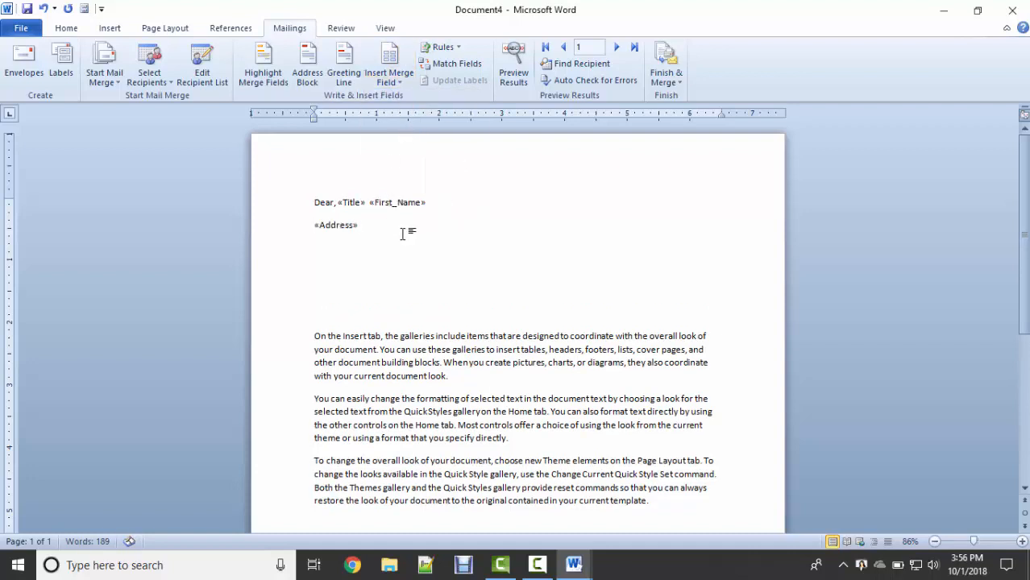
key(Return)
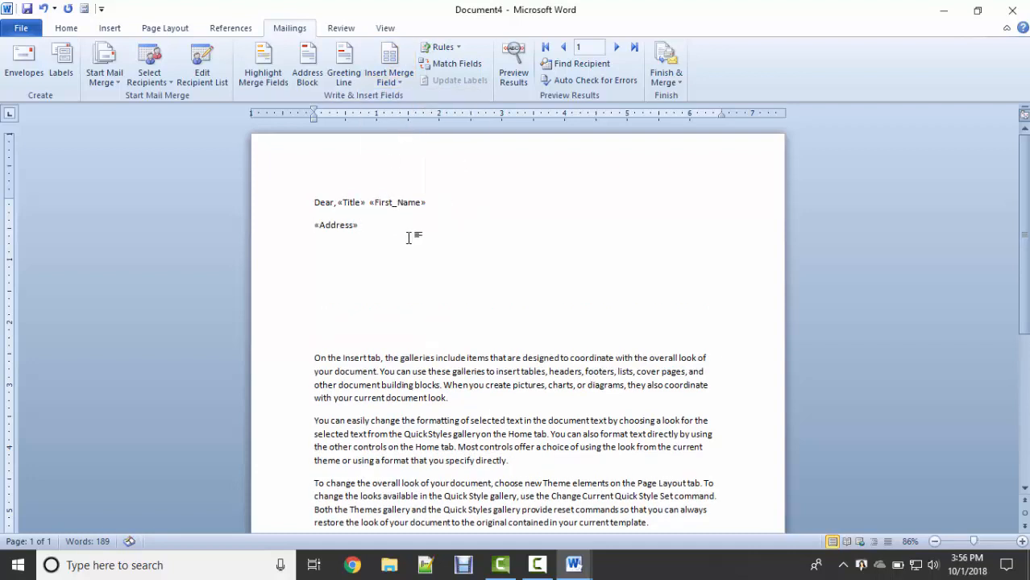
click(390, 80)
click(407, 147)
key(Return)
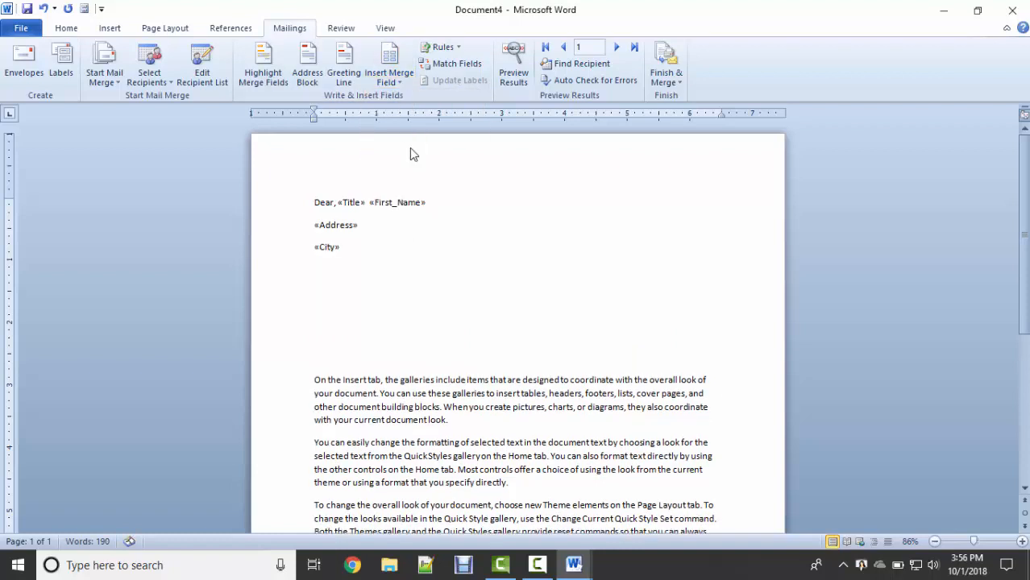
click(391, 79)
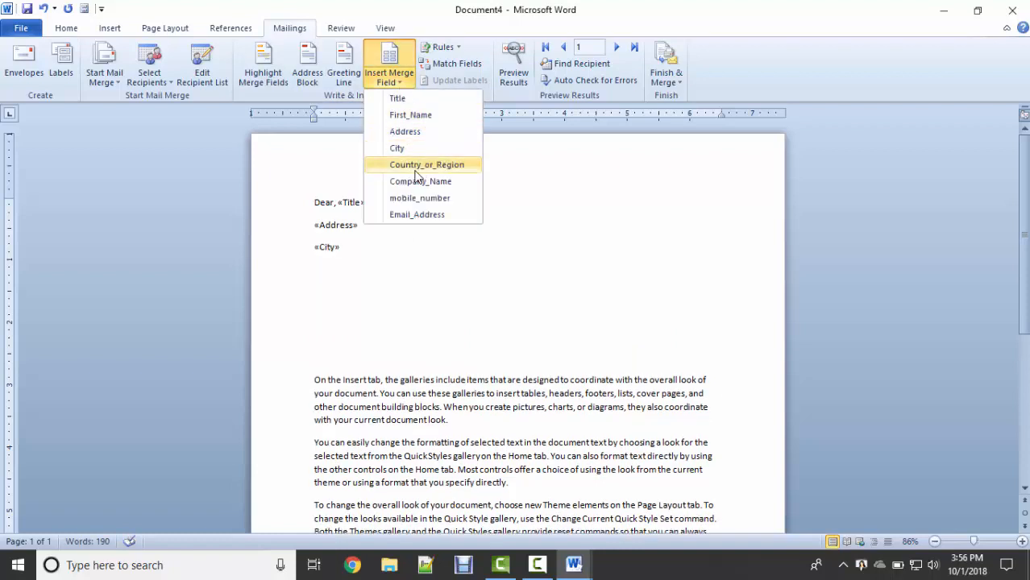
click(415, 165)
key(Return)
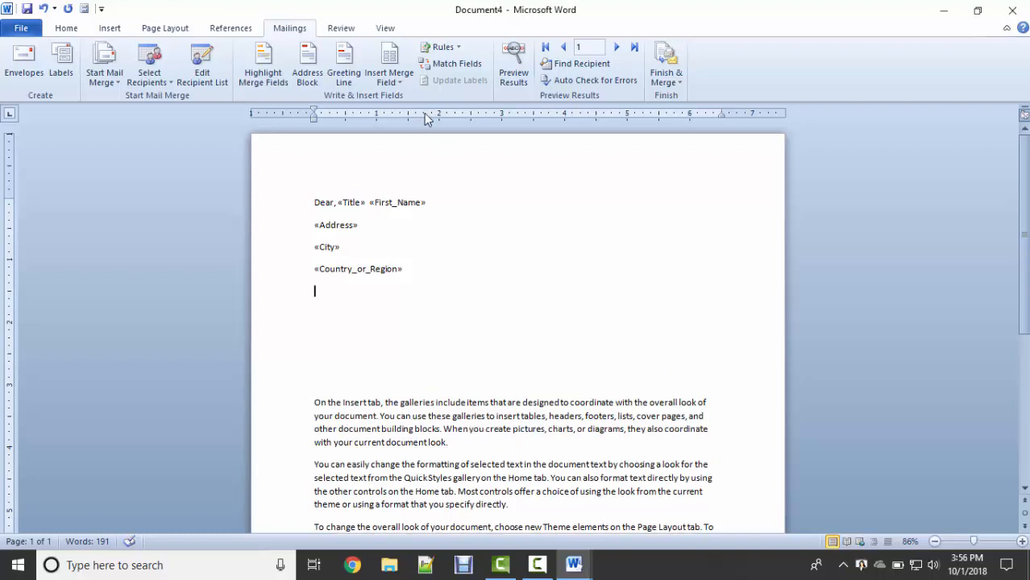
click(395, 78)
click(423, 179)
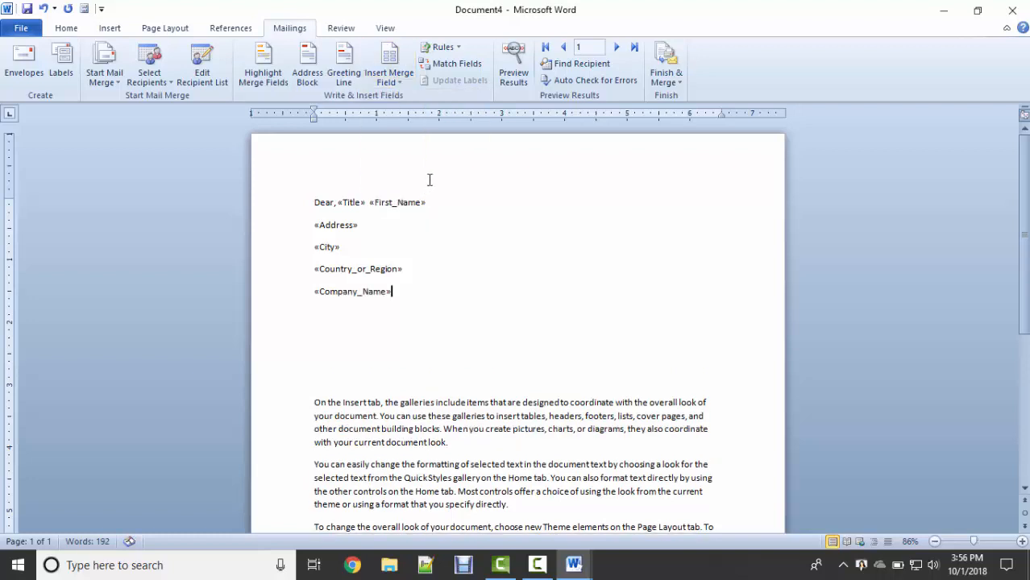
key(Return)
Add mobile_number and Email_Address merge fields, then delete the extra blank lines below.
click(389, 79)
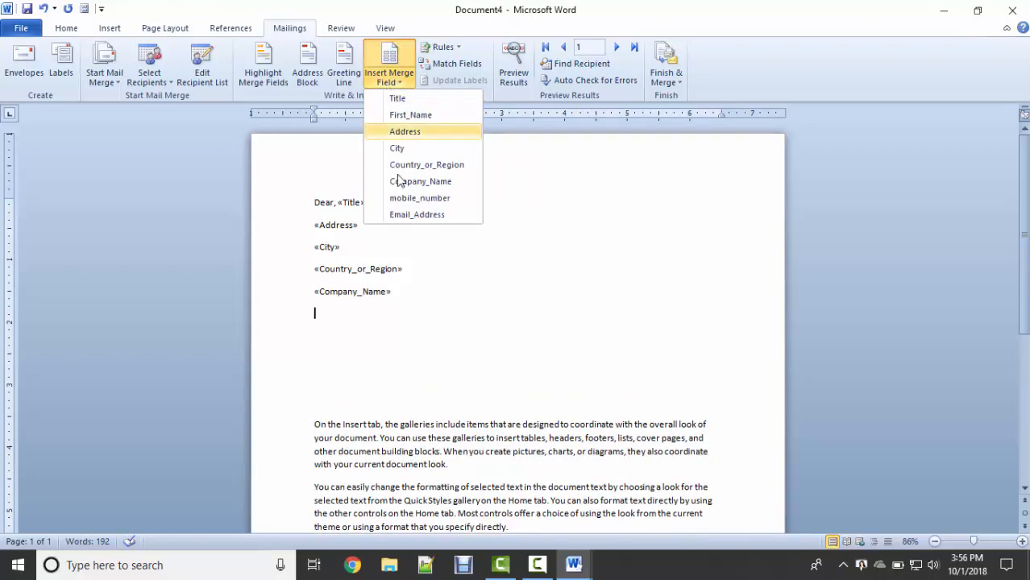
click(419, 199)
key(Return)
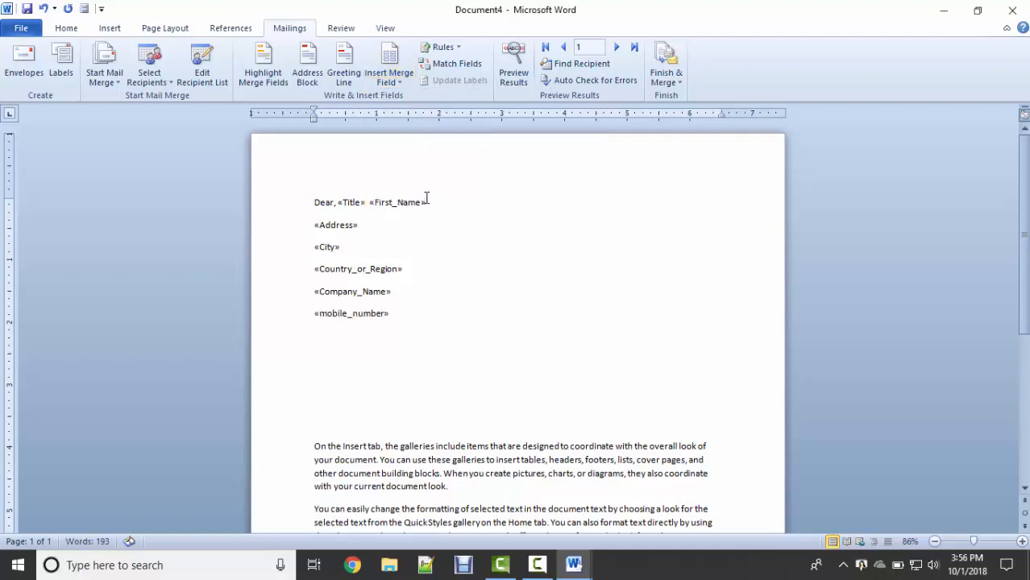
click(391, 79)
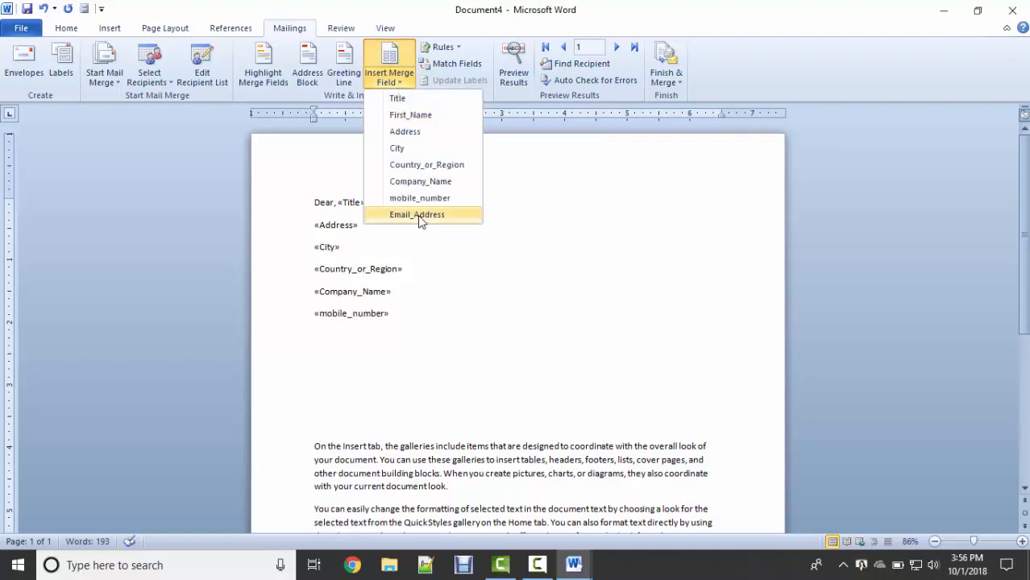
click(419, 214)
click(315, 438)
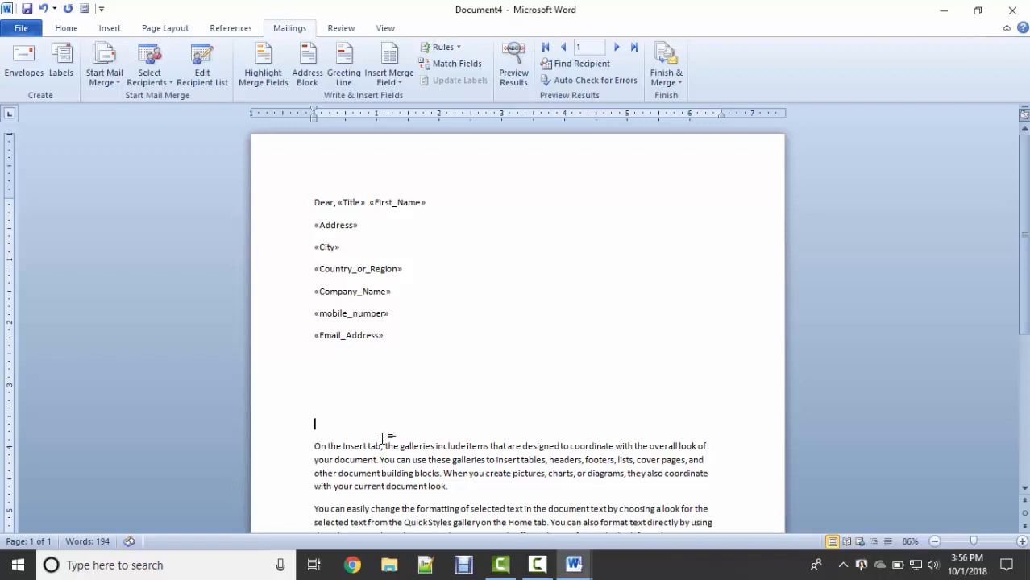
key(shift+Up)
key(shift+Up)
key(shift+Up)
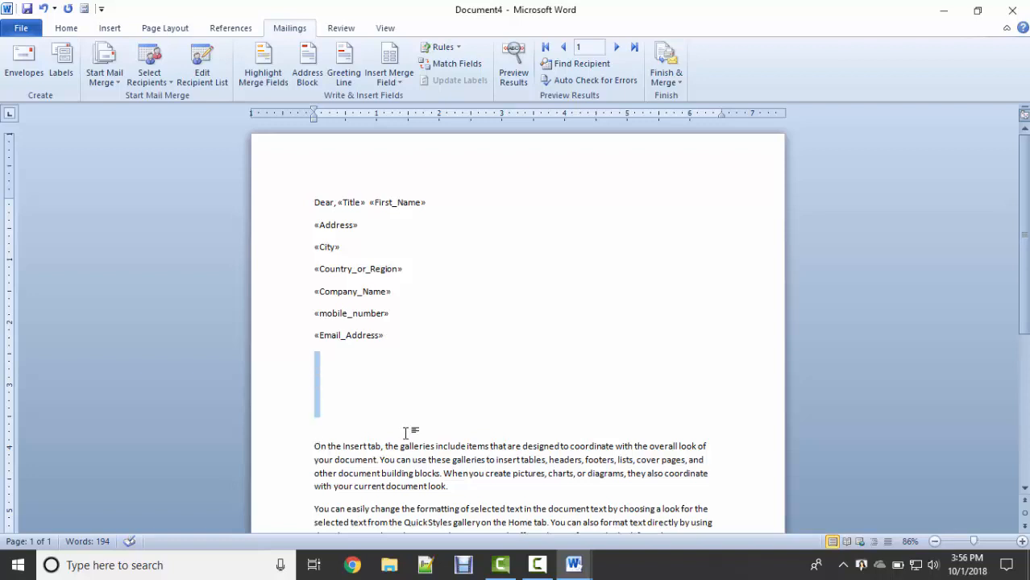
key(BackSpace)
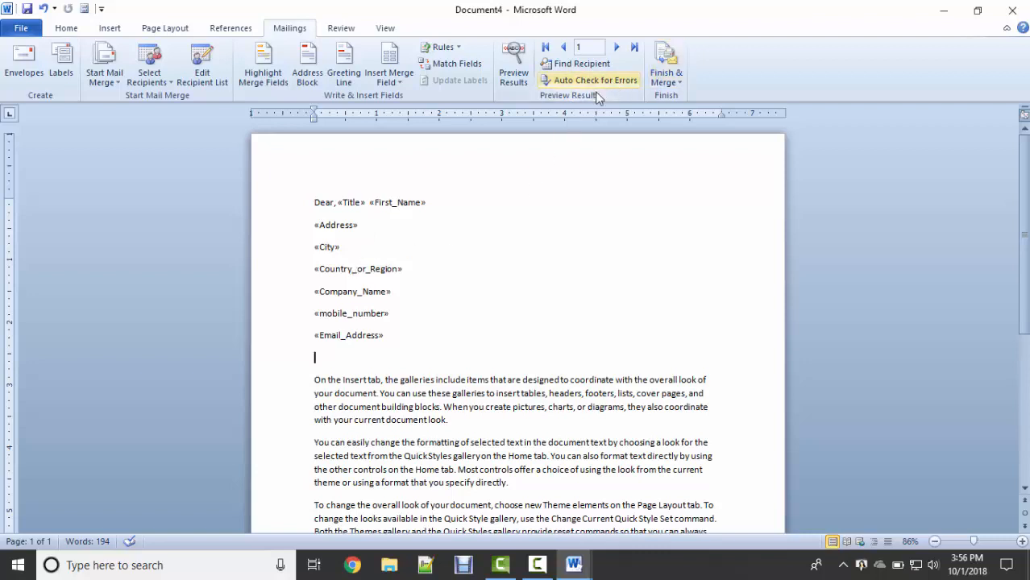
Turn on Preview Results so the letter shows the first recipient's data.
click(518, 77)
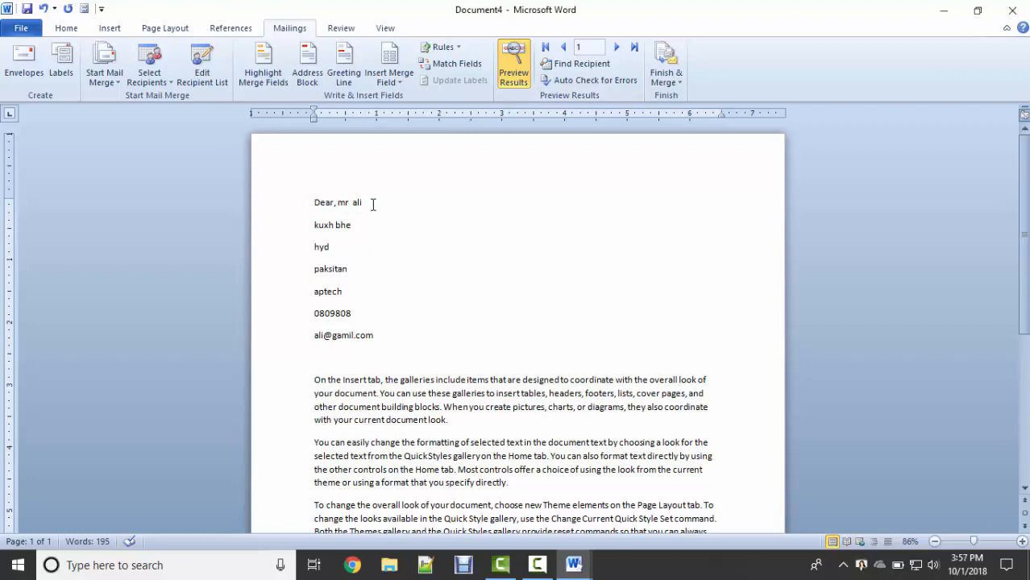
mouse_move(312, 227)
mouse_down()
mouse_move(363, 224)
mouse_move(373, 243)
mouse_up()
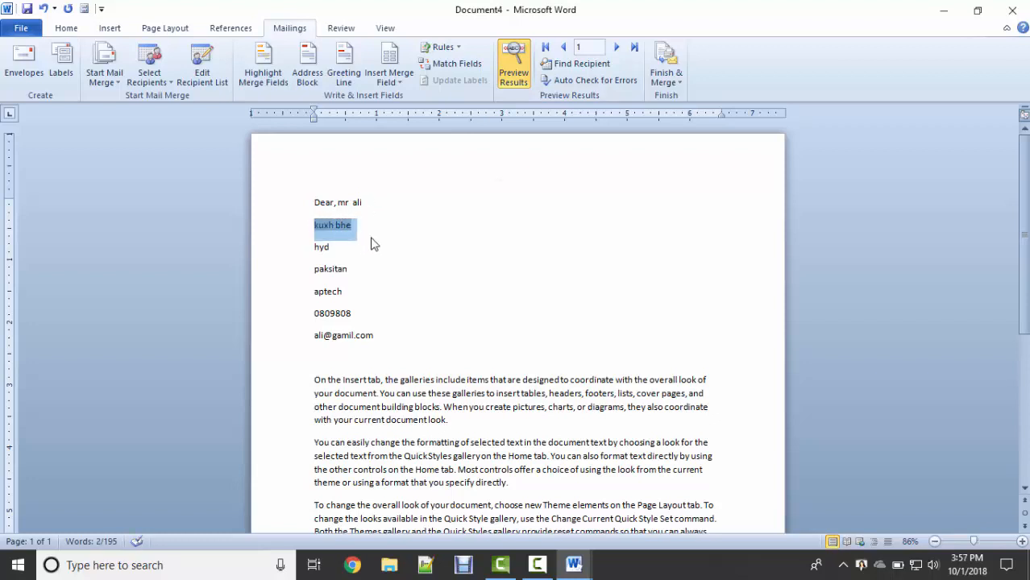
click(510, 78)
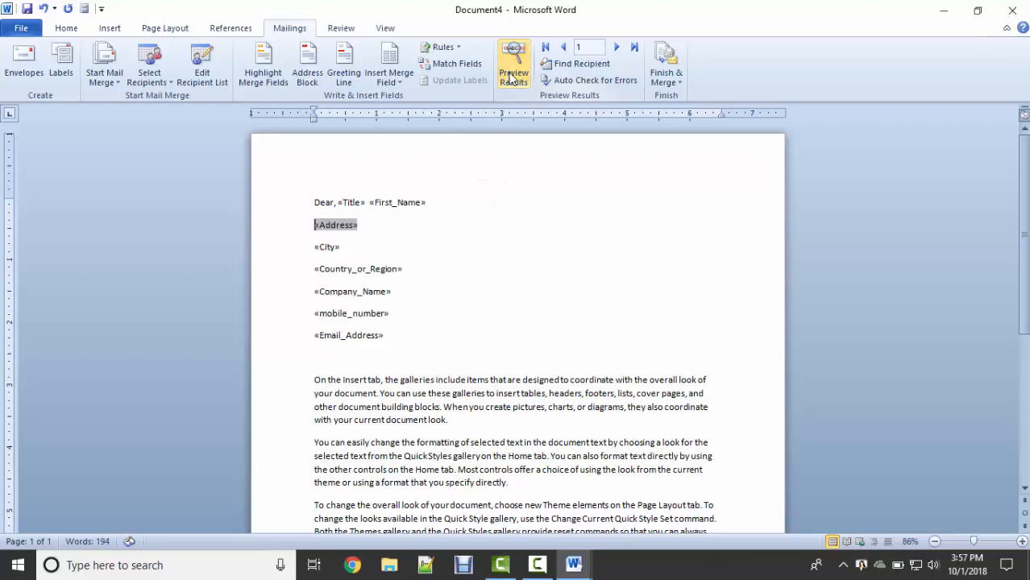
click(509, 78)
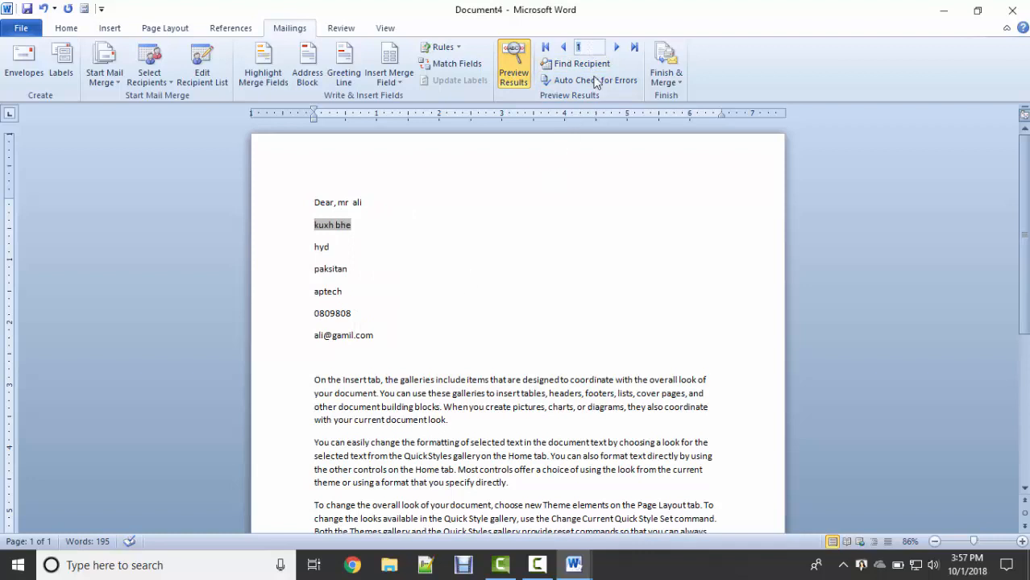
Step through recipient records 2, 3 and 4, then go back to record 1.
click(616, 49)
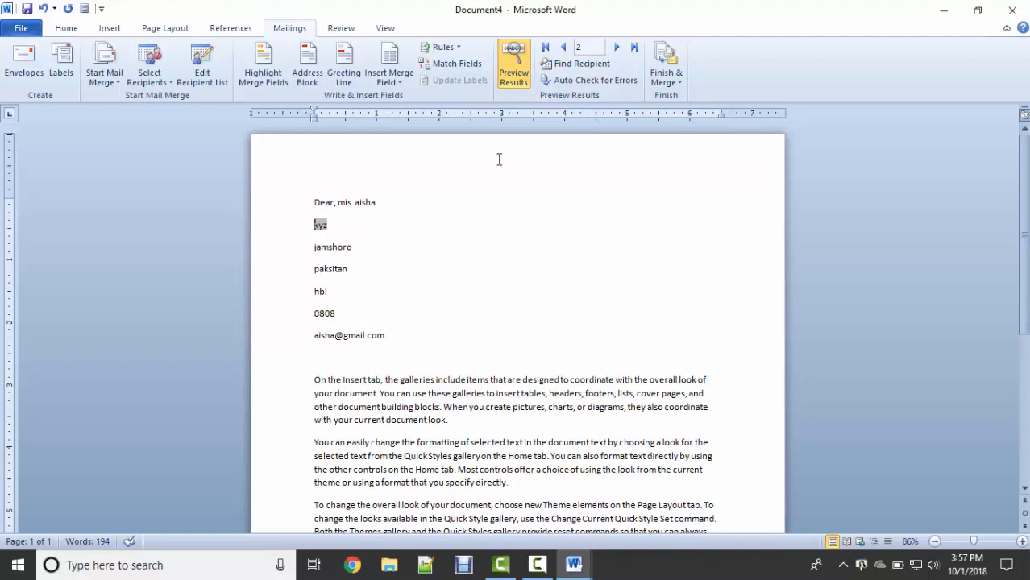
click(432, 203)
click(616, 48)
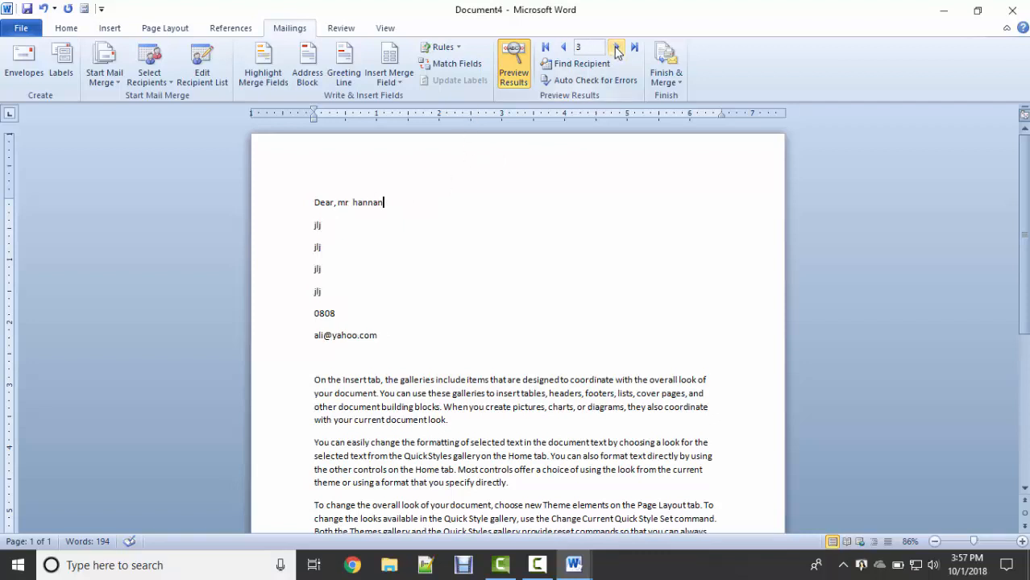
click(616, 48)
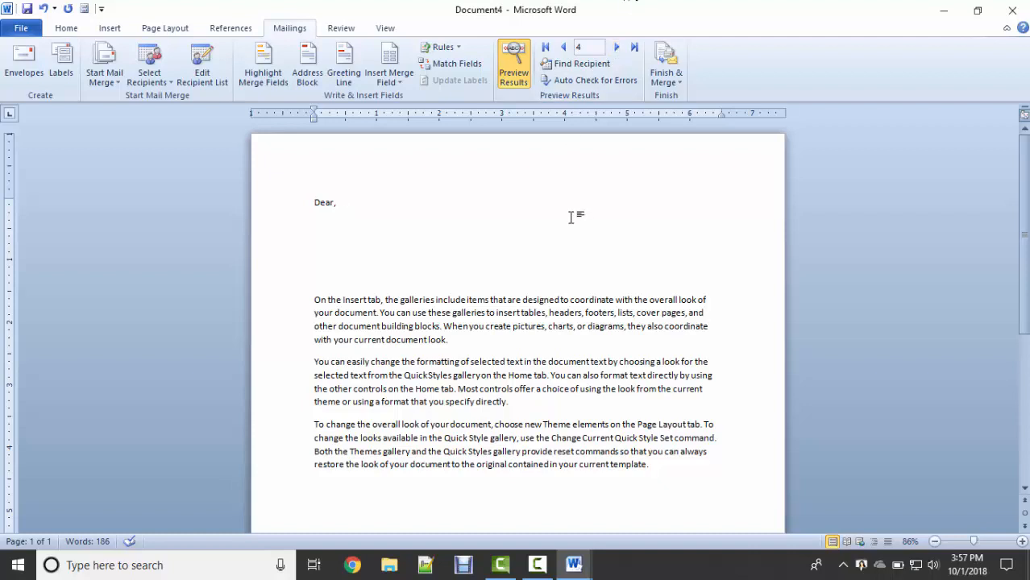
click(563, 47)
click(563, 47)
click(563, 47)
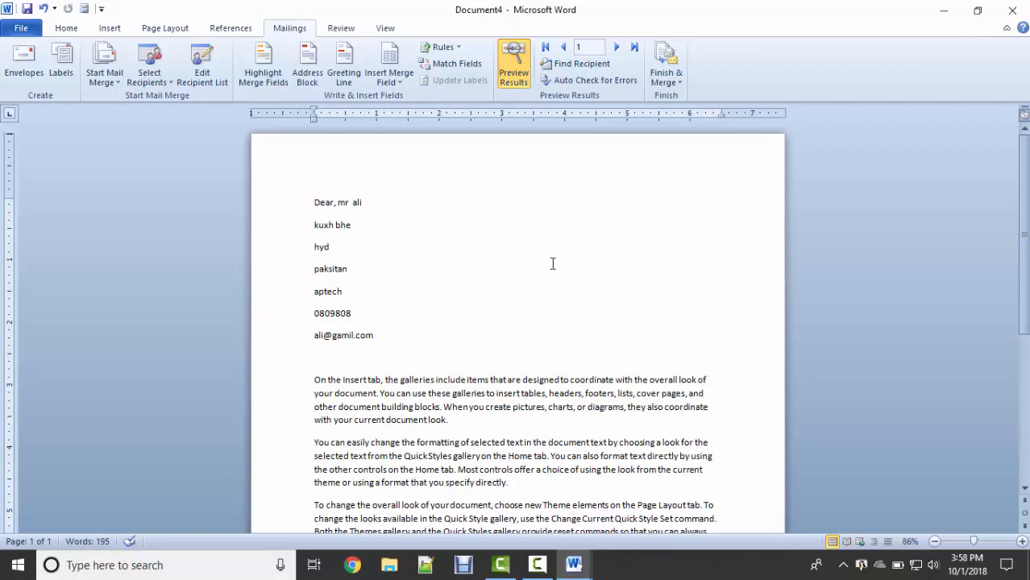
click(216, 75)
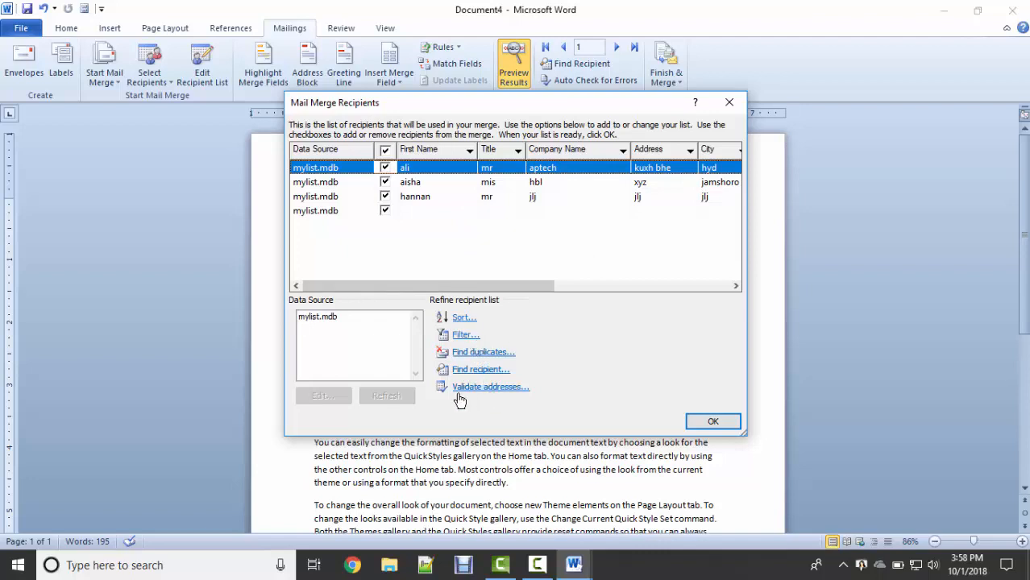
click(327, 317)
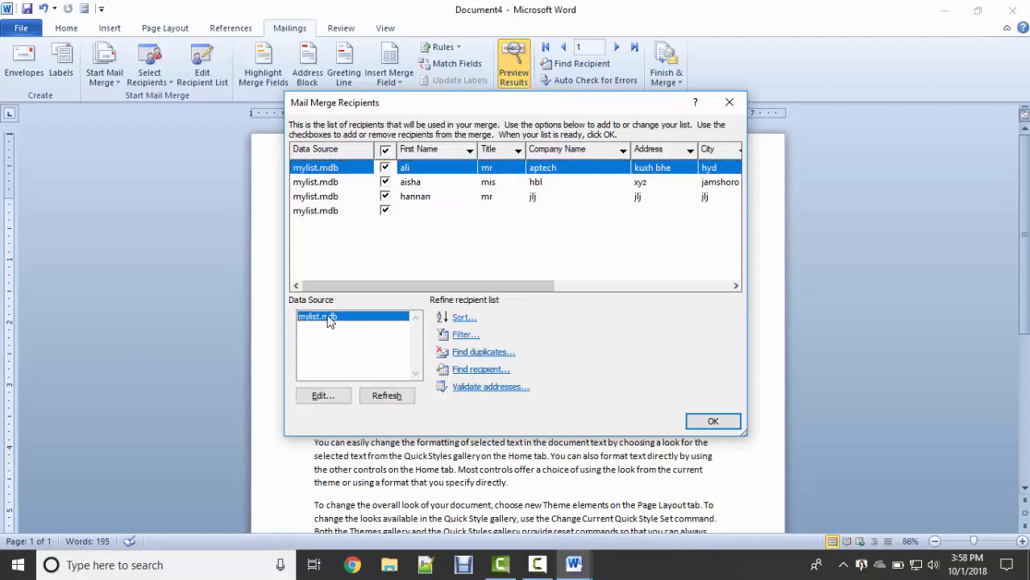
click(323, 396)
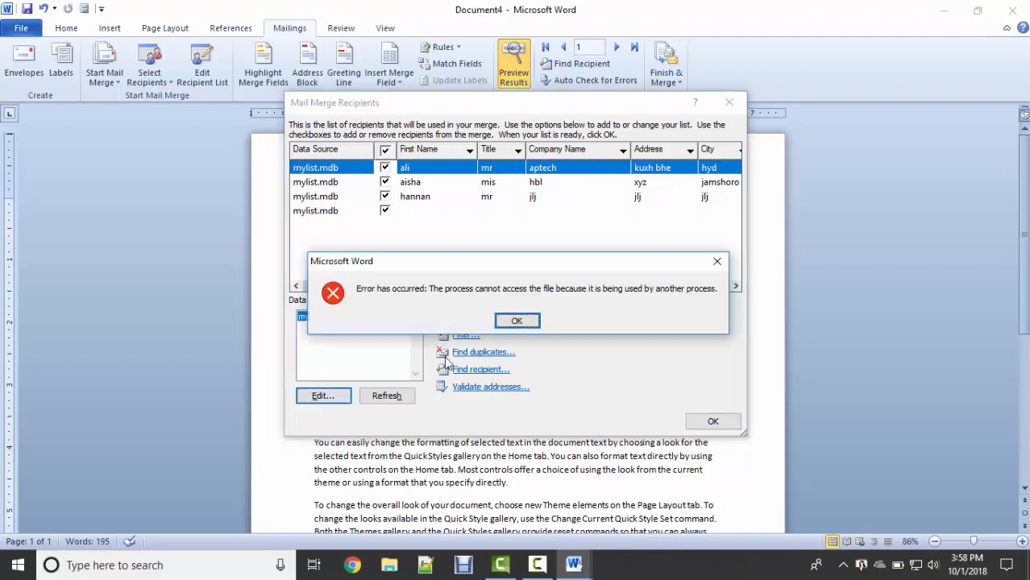
click(530, 322)
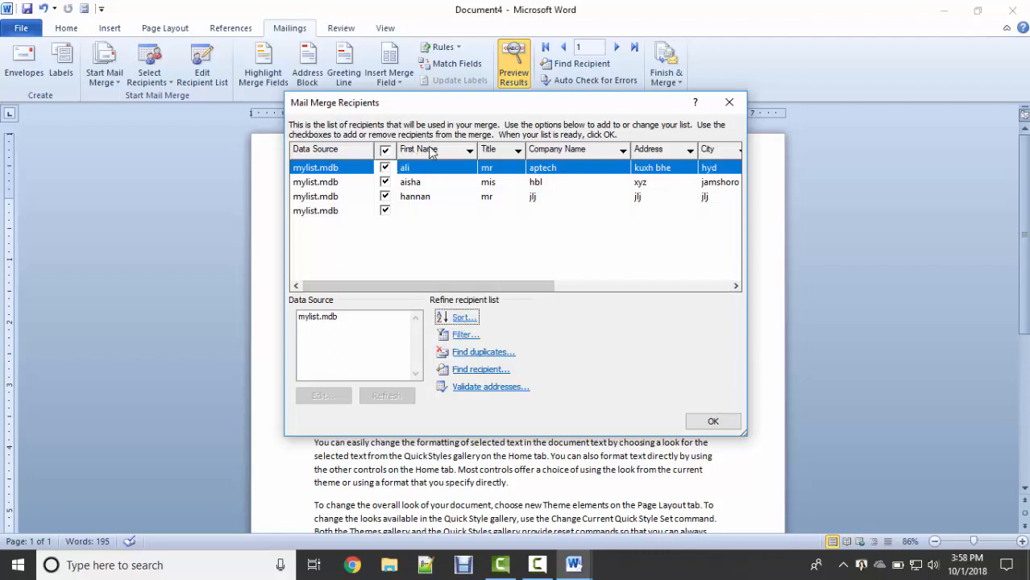
click(451, 319)
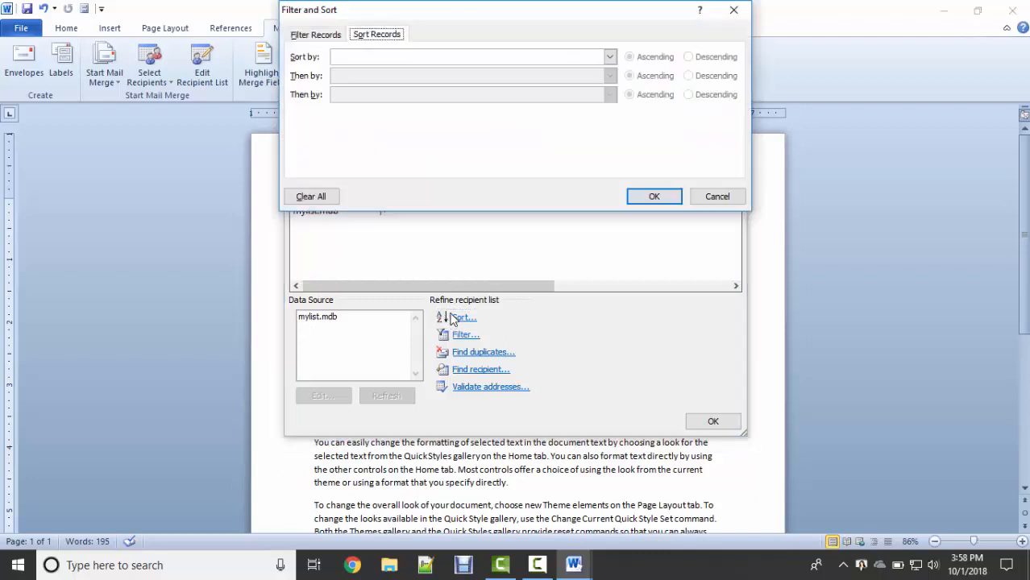
click(334, 37)
click(358, 34)
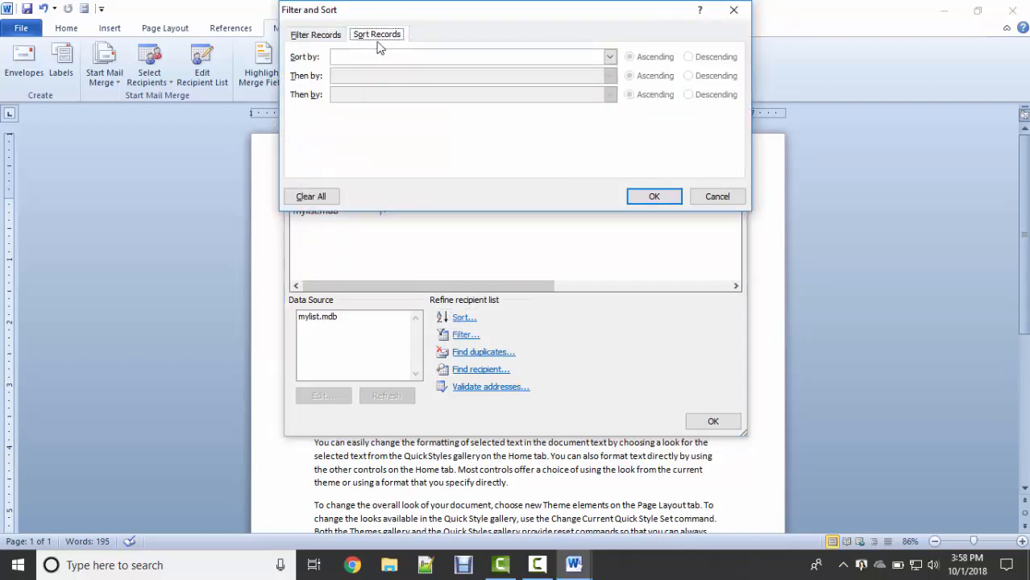
click(734, 9)
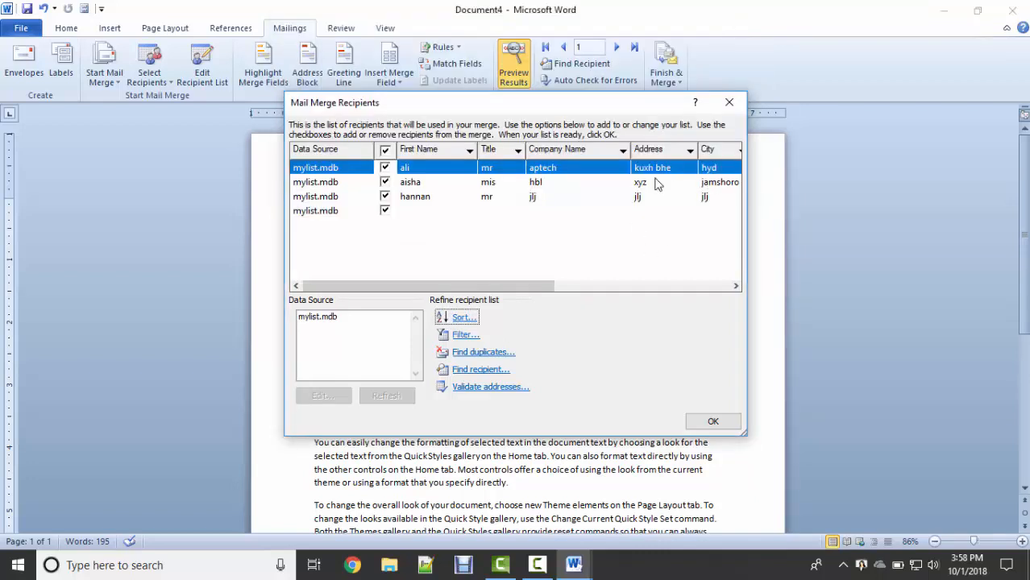
click(728, 103)
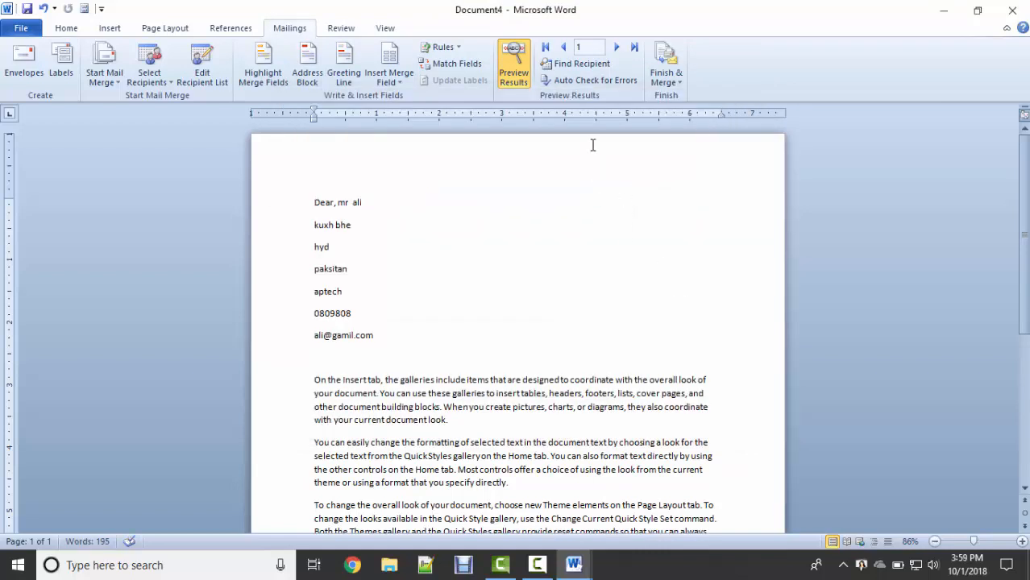
Return to Document4 and turn on Highlight Merge Fields to shade the merged values.
key(ctrl+n)
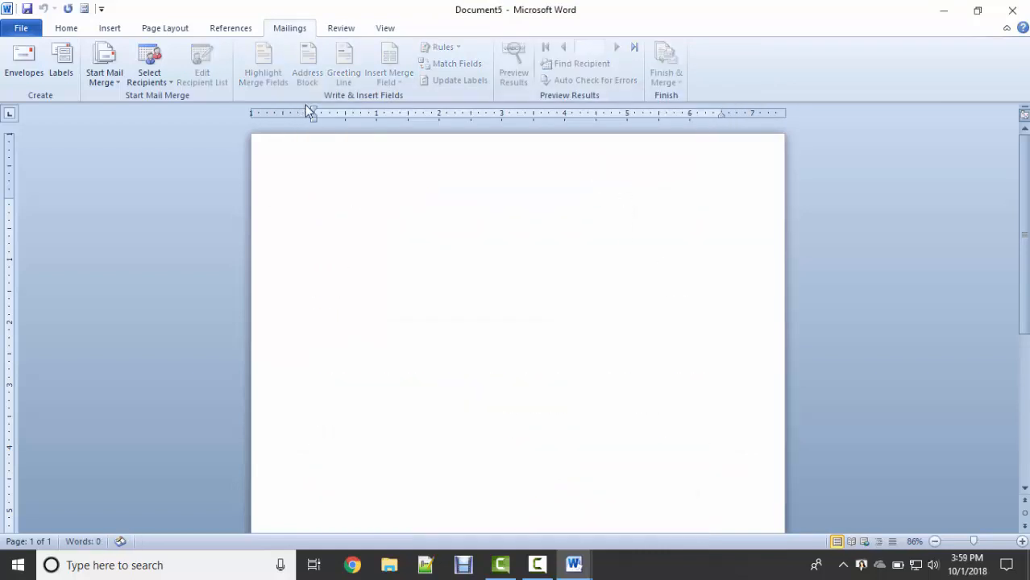
key(alt)
key(alt+Tab)
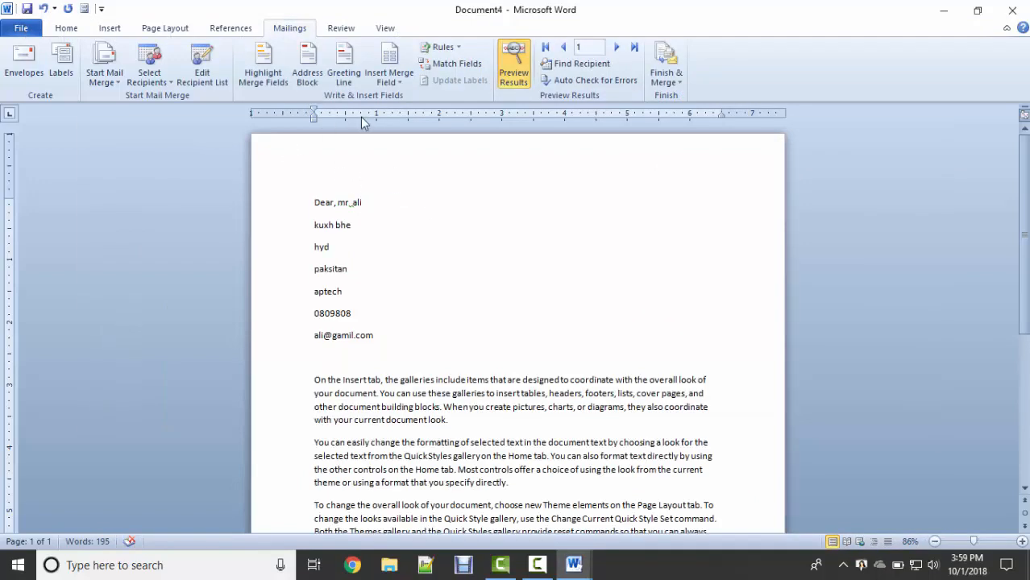
click(270, 72)
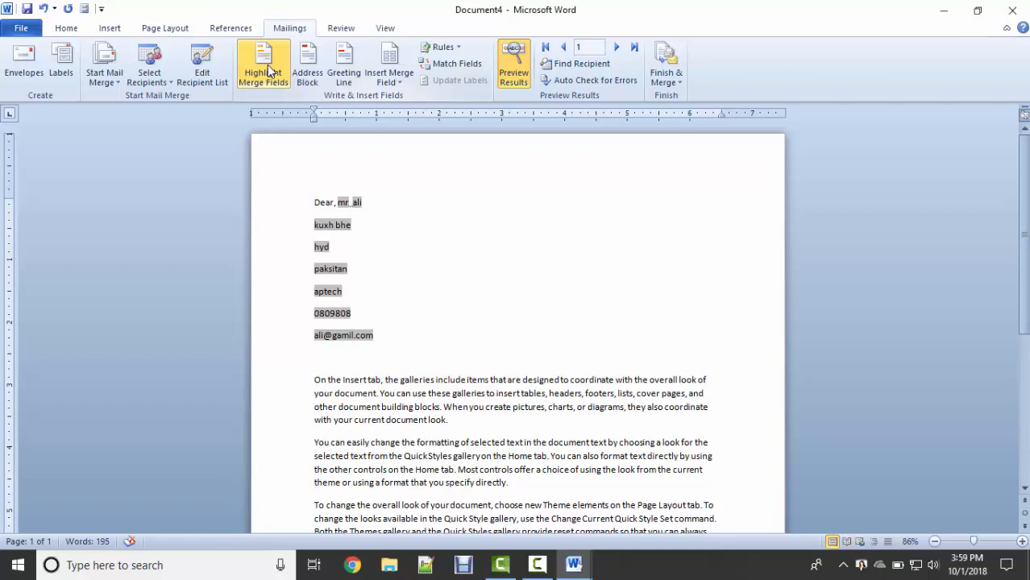
click(269, 71)
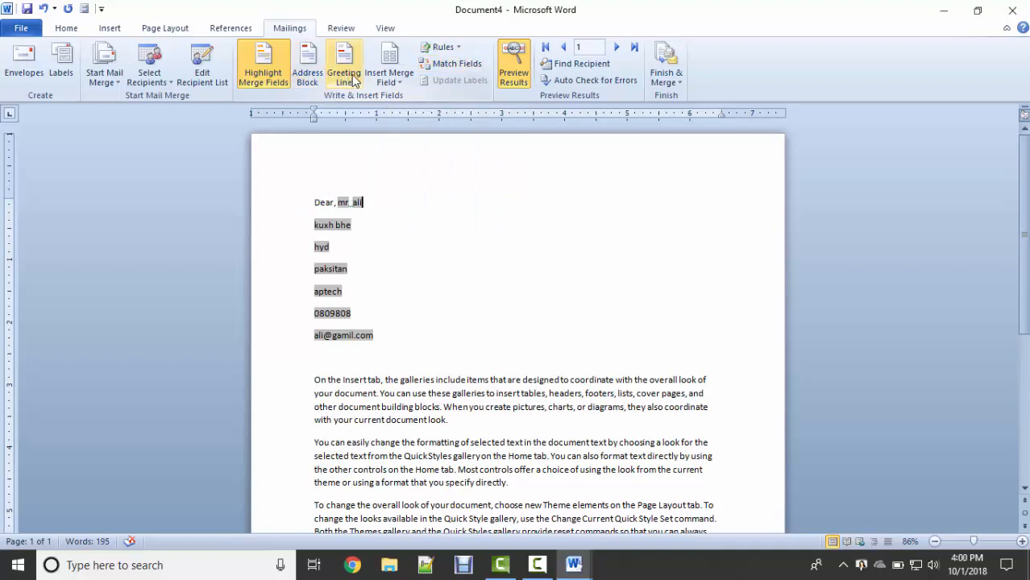
Insert blank lines above the 'Dear' greeting.
click(318, 195)
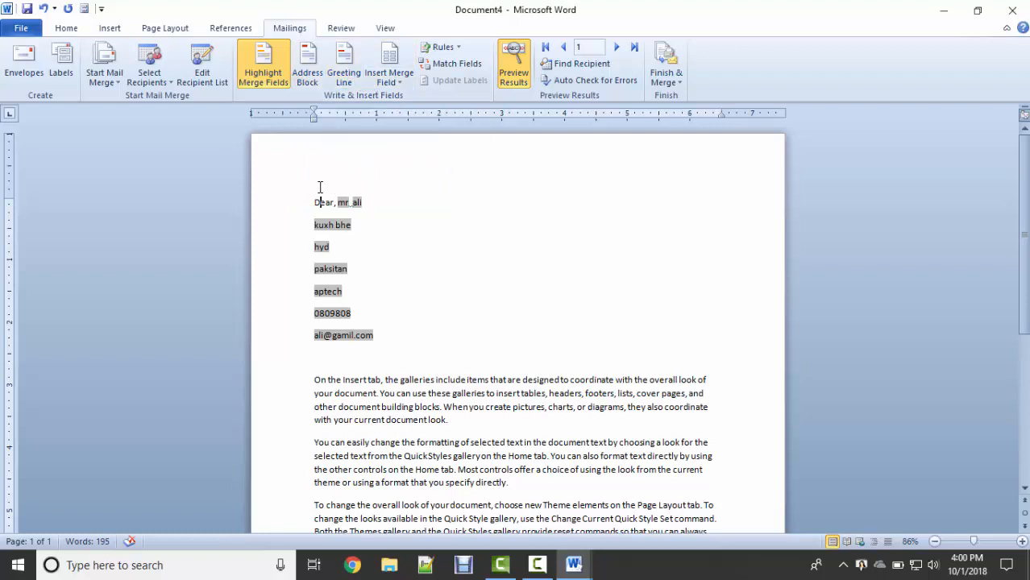
key(Return)
key(Return)
key(Return)
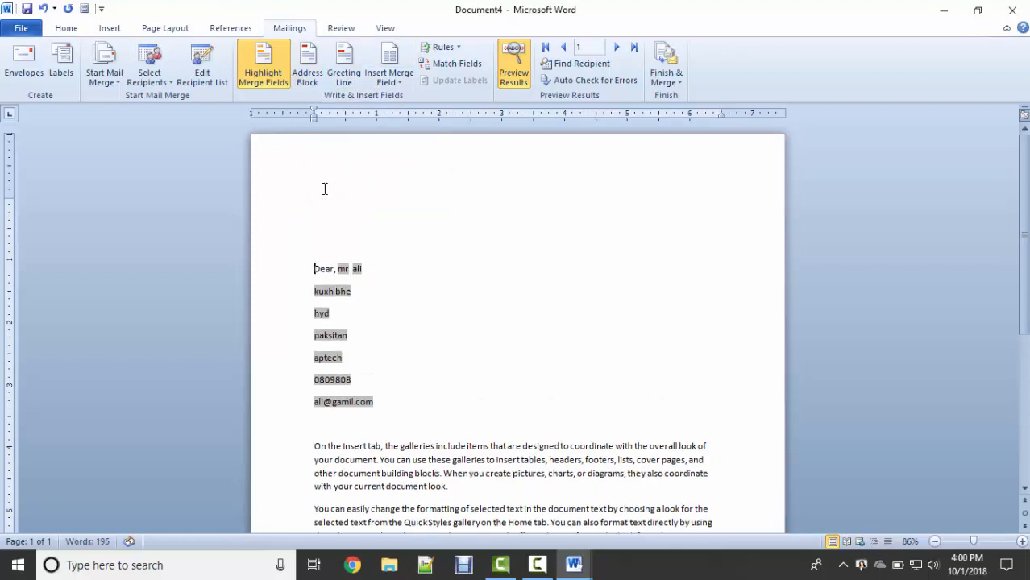
click(324, 232)
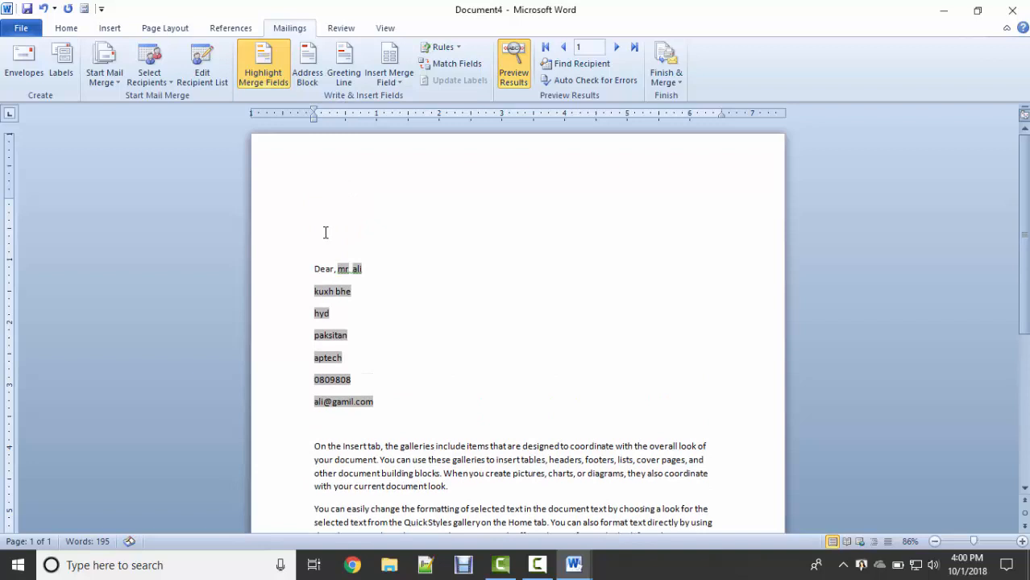
Preview the greeting for recipients 2 and 3 in Greeting Line settings, then cancel.
click(344, 64)
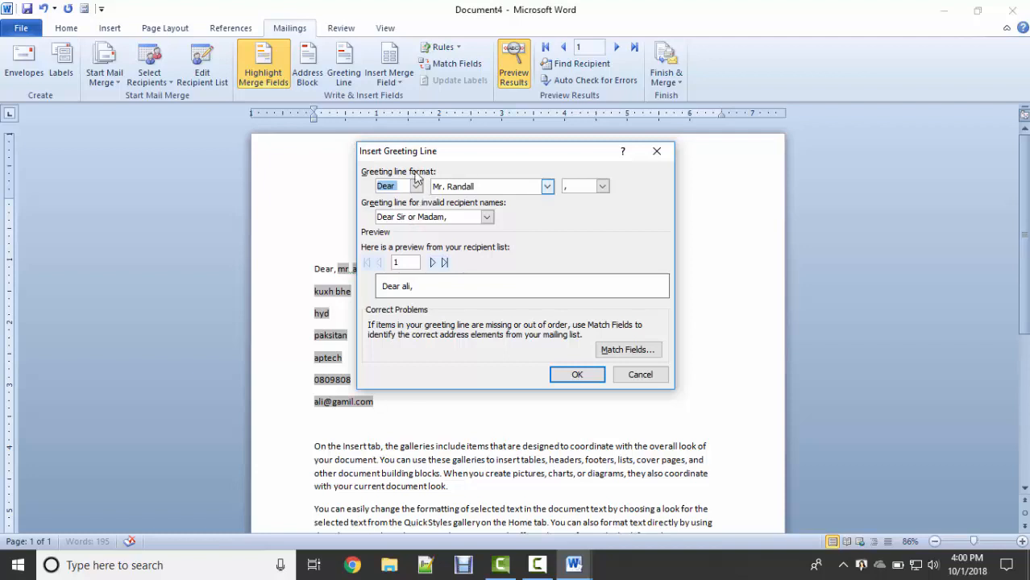
click(433, 262)
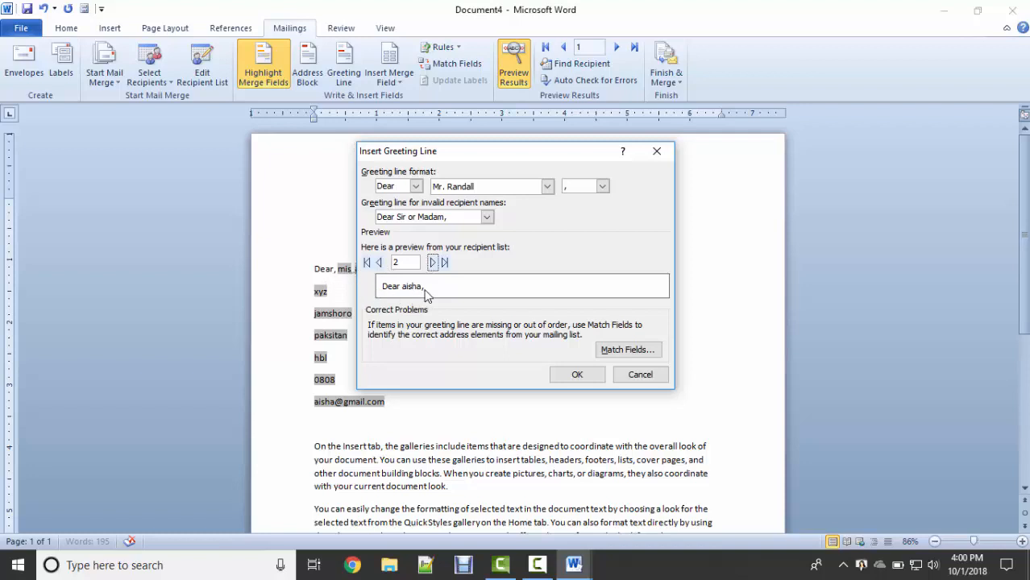
click(433, 262)
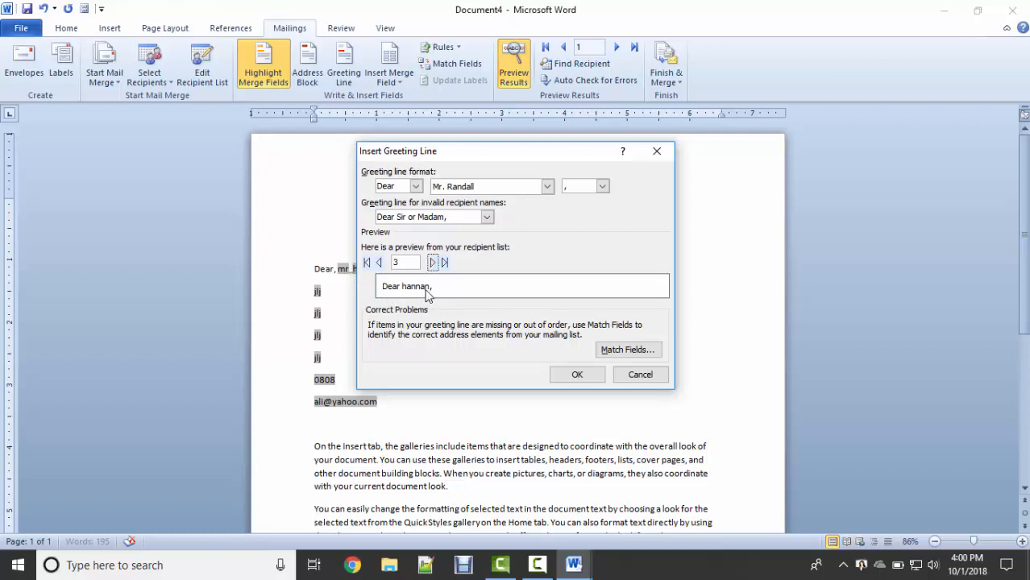
click(641, 374)
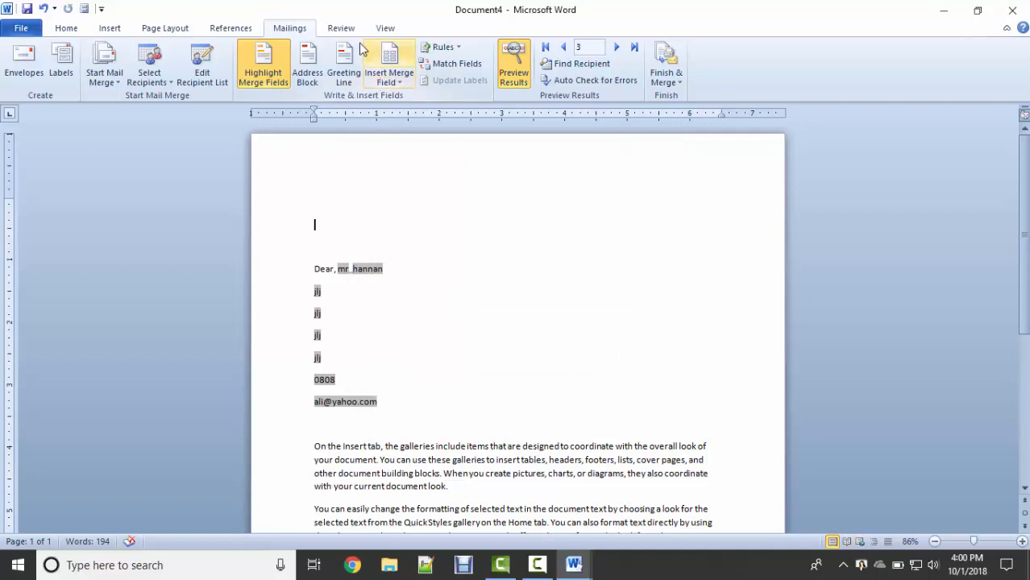
click(334, 29)
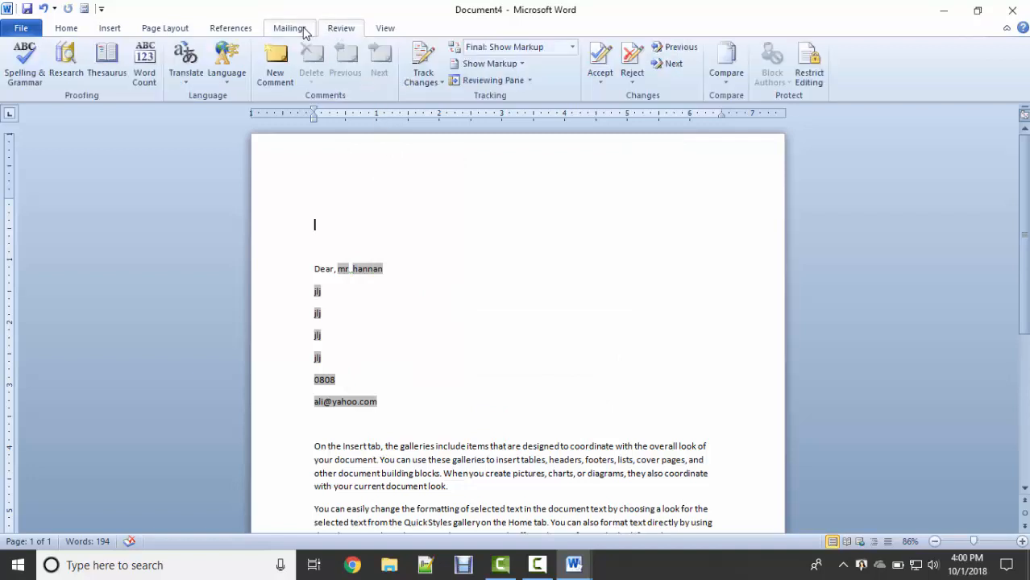
Return to the Mailings tab and open the Finish & Merge options.
click(303, 31)
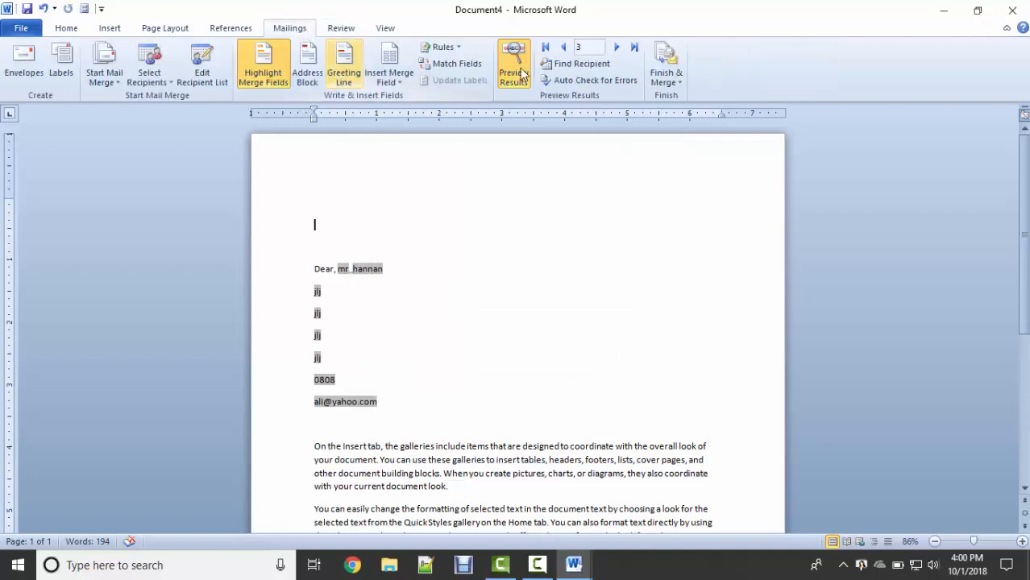
click(681, 84)
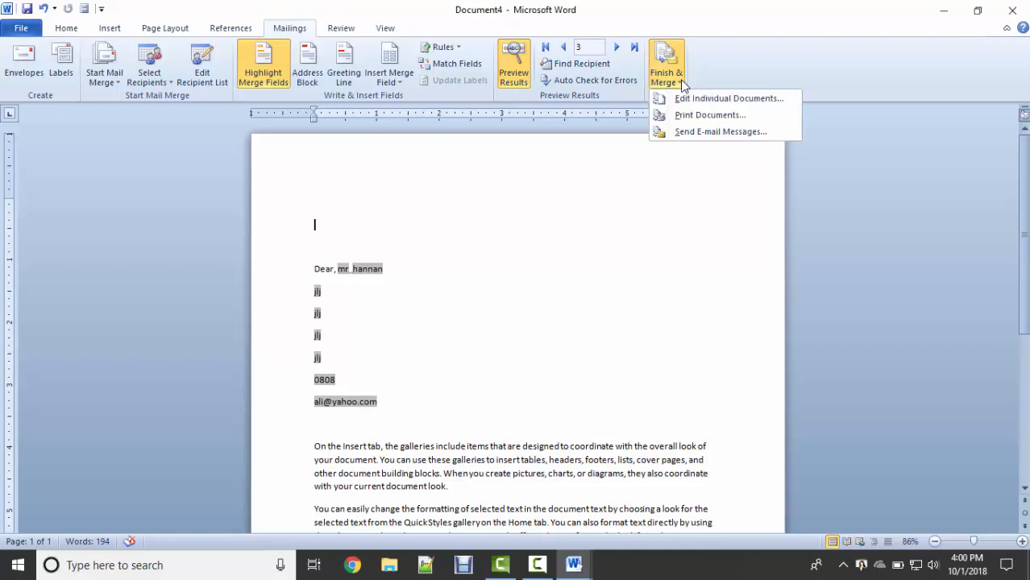